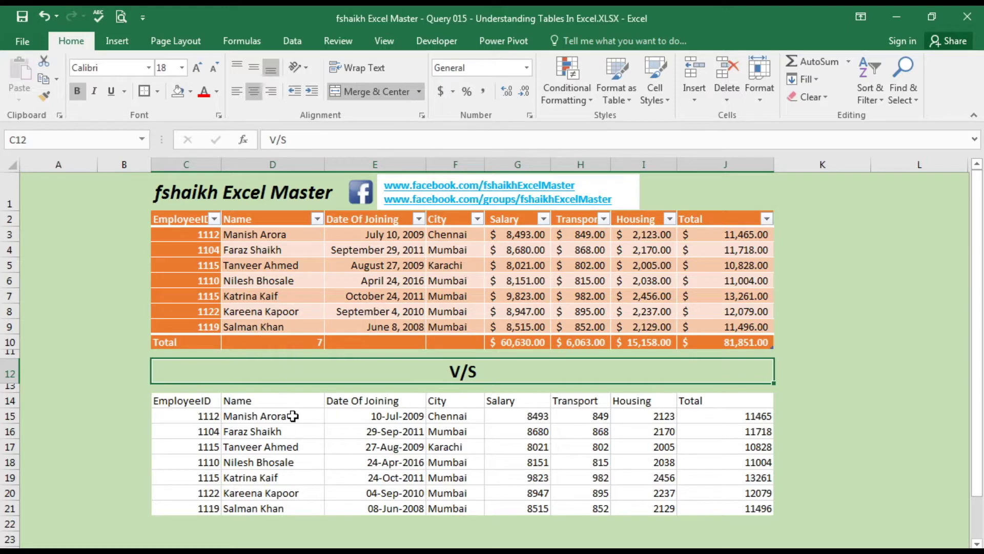
Compare the formatted employee table in rows 2 to 10 with the plain data range in rows 14 to 21.
{"action": "left_click", "coordinate": [308, 429]}
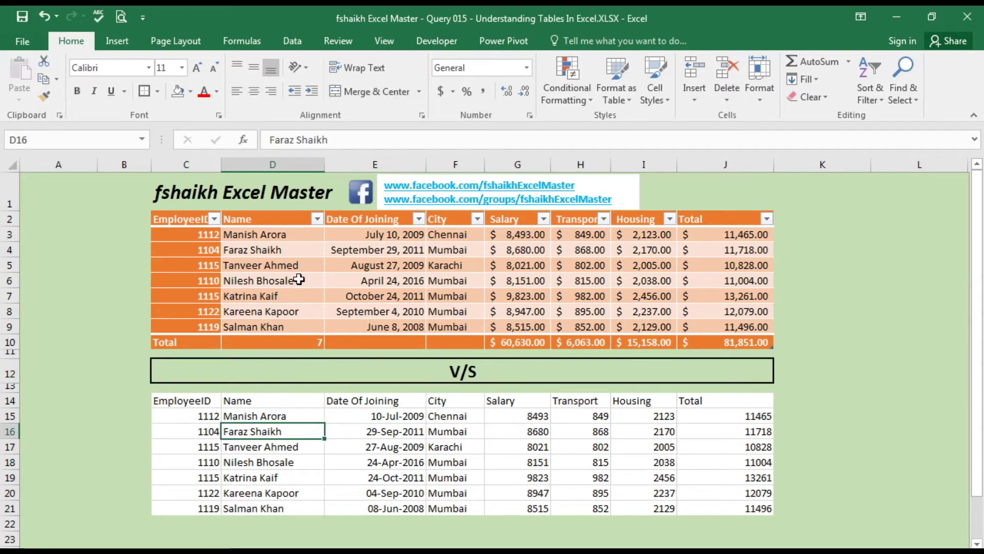
{"action": "left_click", "coordinate": [265, 260]}
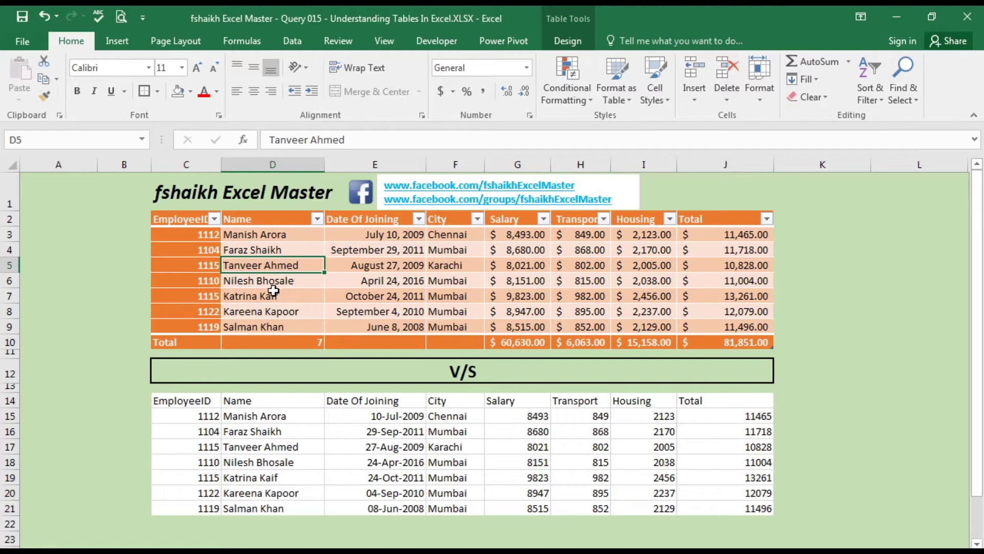
{"action": "left_click", "coordinate": [267, 429]}
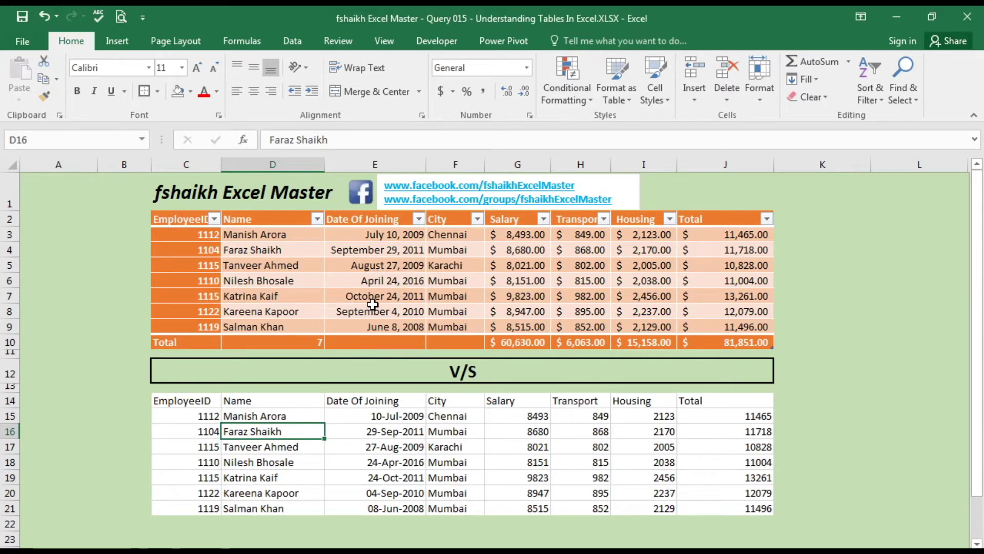
{"action": "left_click", "coordinate": [733, 419]}
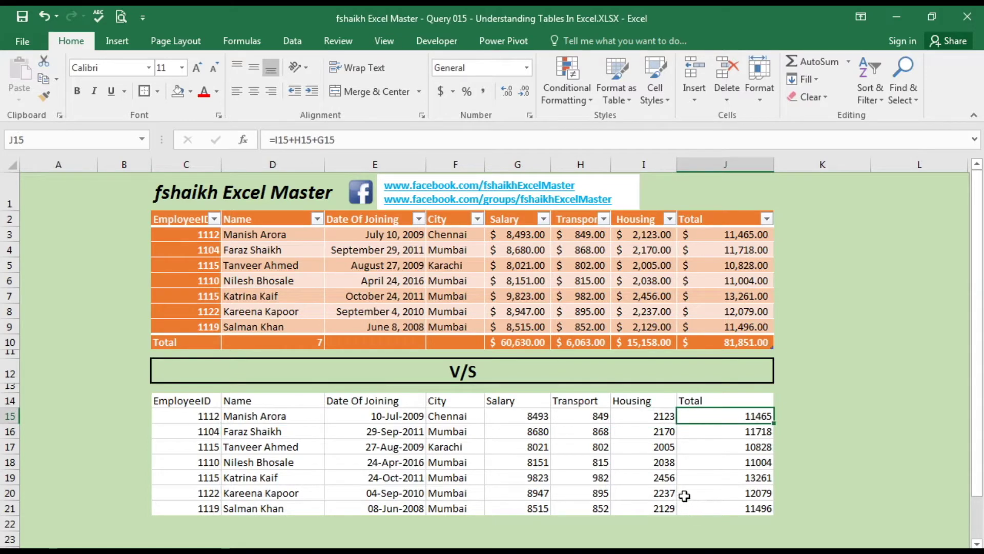
{"action": "left_click", "coordinate": [372, 294]}
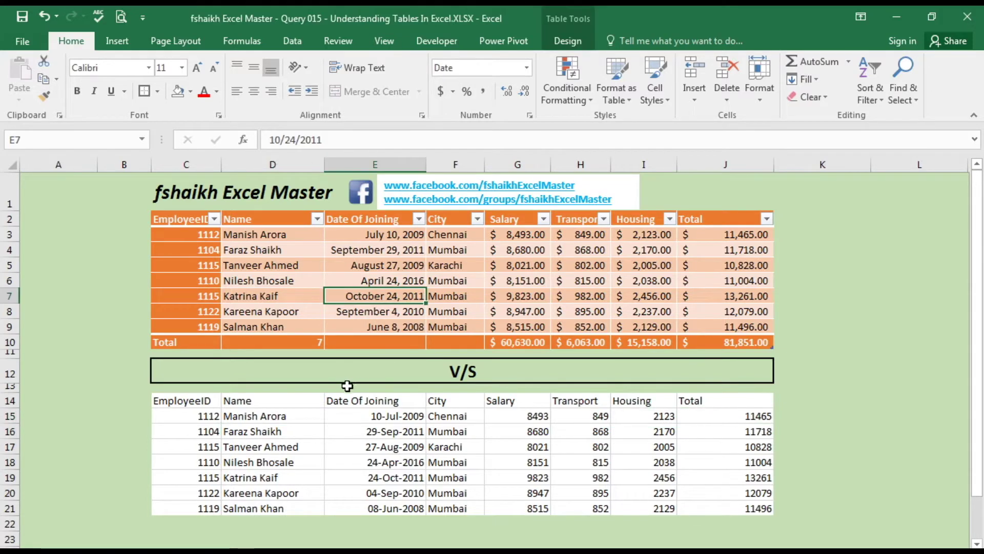
{"action": "left_click", "coordinate": [347, 377]}
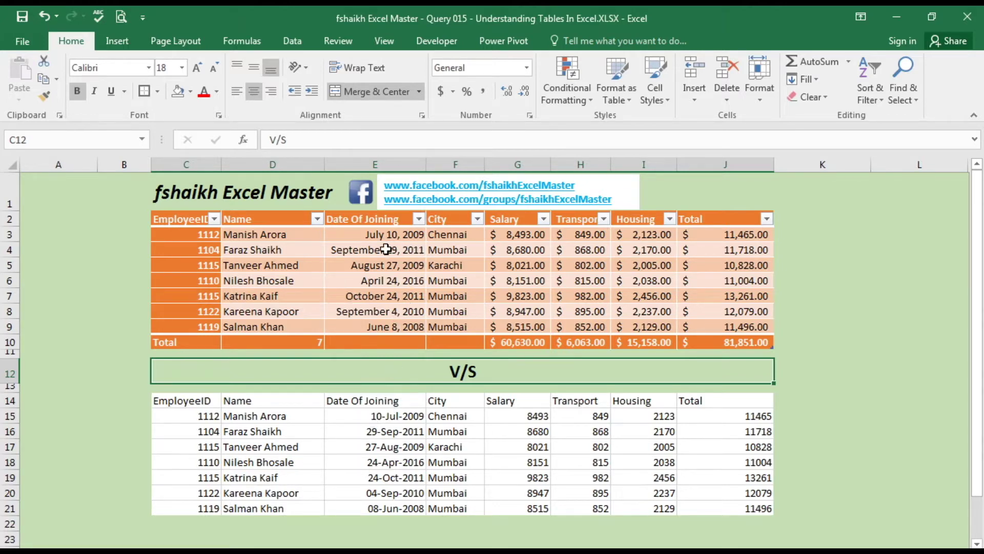
{"action": "left_click", "coordinate": [400, 235]}
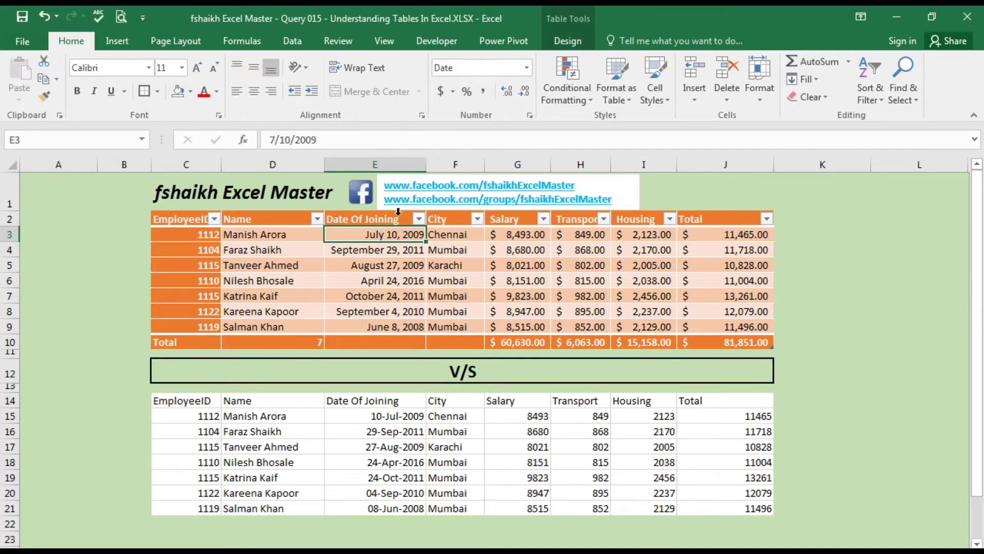
{"action": "left_click", "coordinate": [398, 212]}
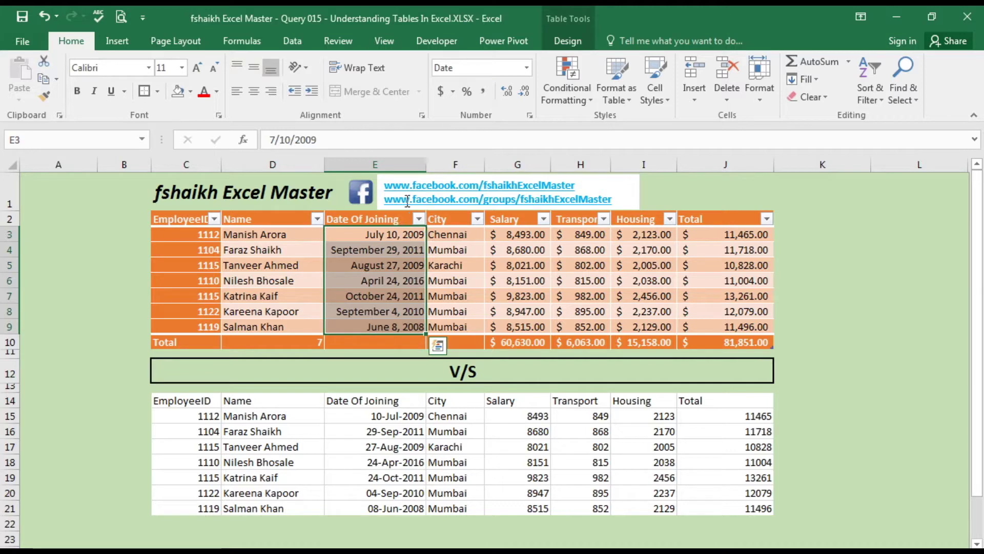
Examine the Total column formulas in the formatted table and in the plain range to compare their references.
{"action": "left_click", "coordinate": [737, 236]}
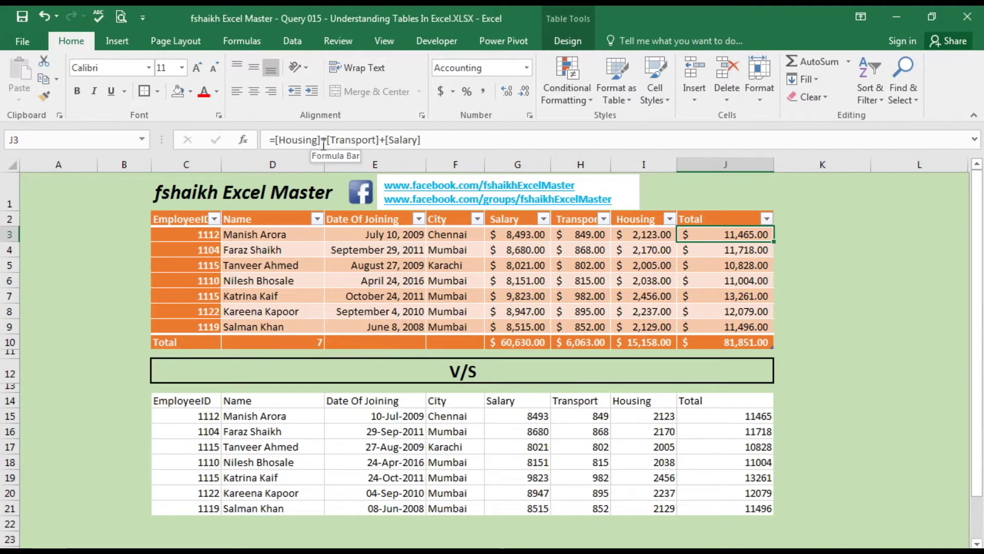
{"action": "left_click", "coordinate": [361, 141]}
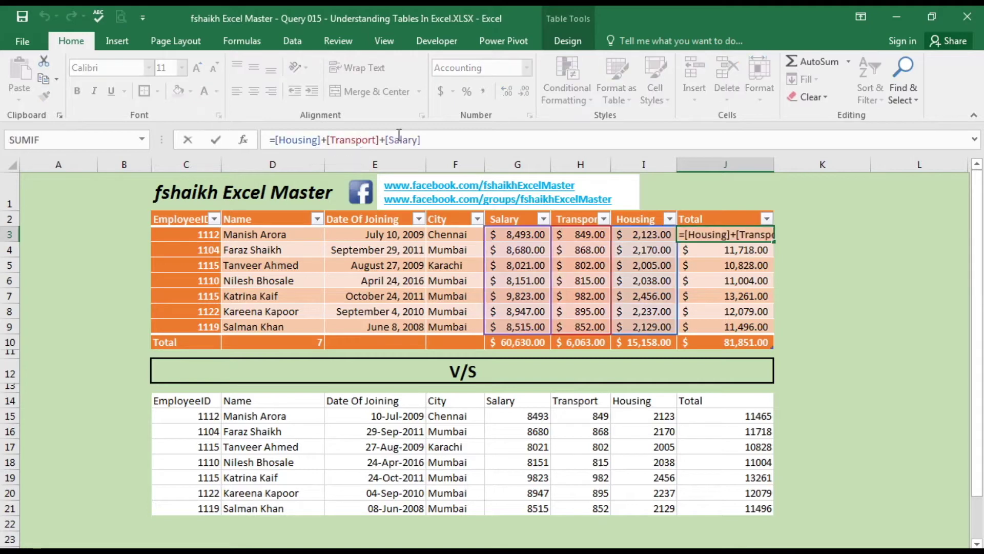
{"action": "key", "text": "Return"}
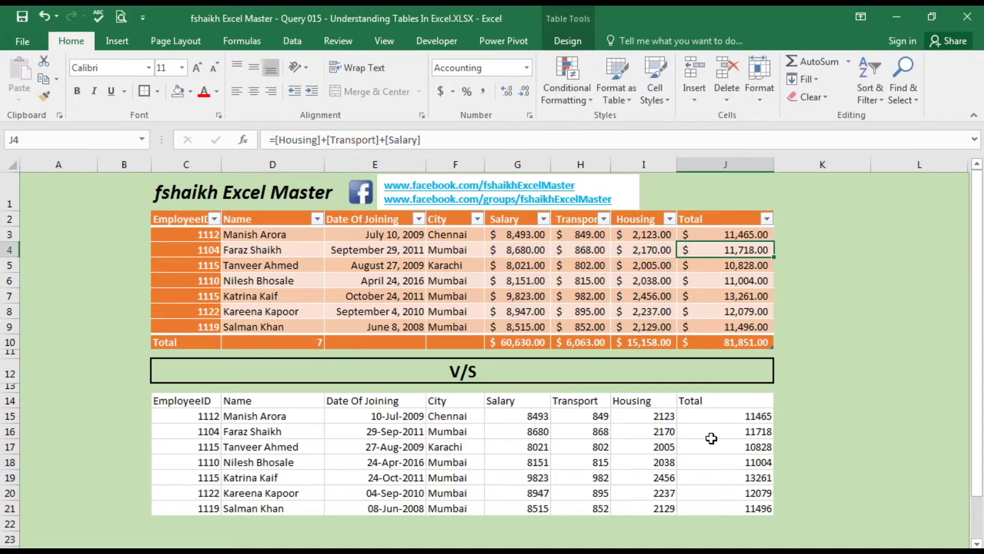
{"action": "left_click", "coordinate": [727, 417]}
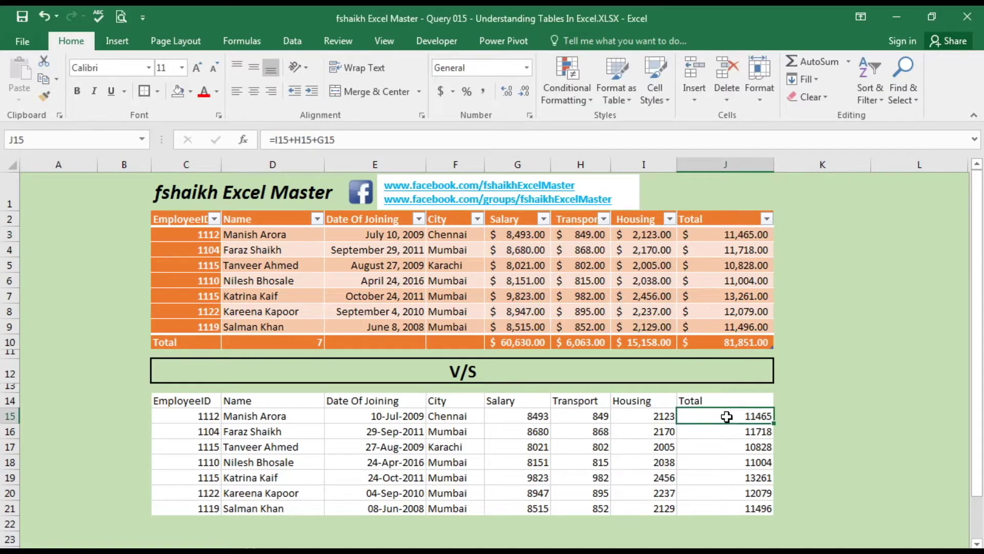
{"action": "left_click", "coordinate": [386, 143]}
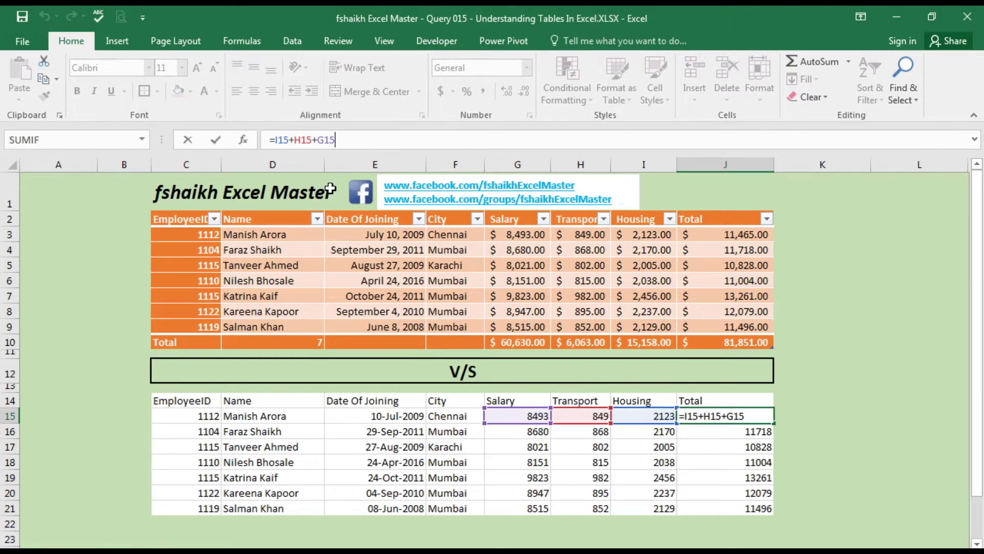
{"action": "key", "text": "Return"}
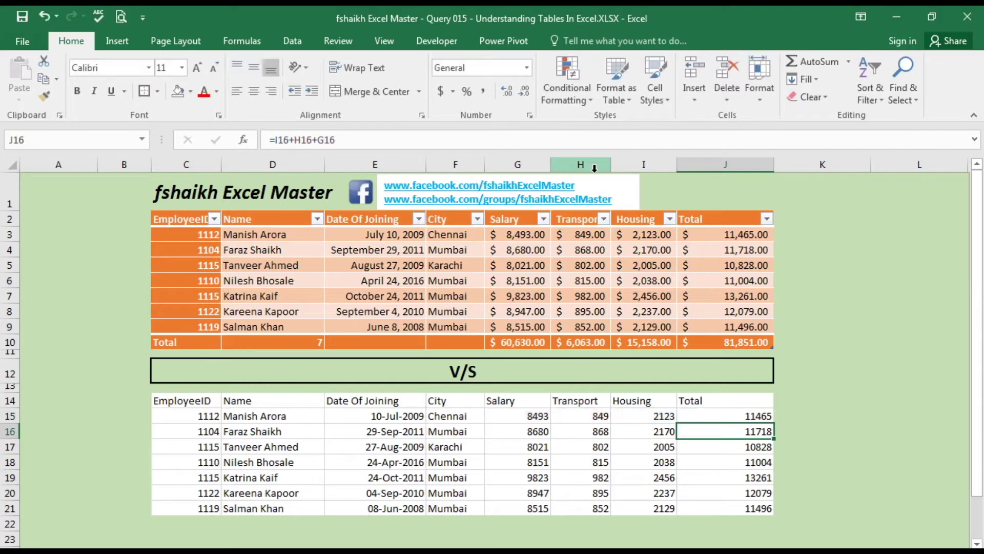
{"action": "left_click", "coordinate": [737, 247]}
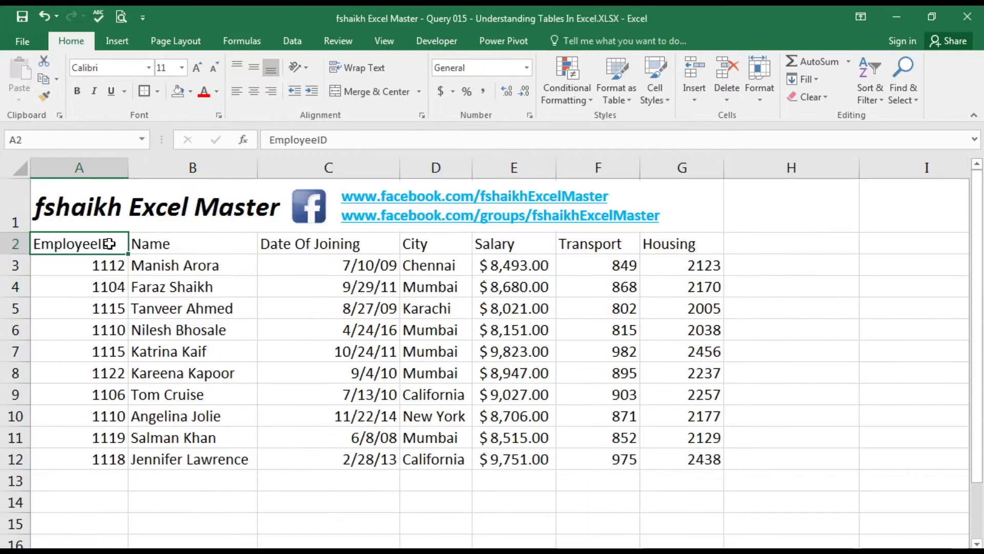
Convert the employee data in A2:G12 into a table that uses its first row as headers.
{"action": "left_click_drag", "start_coordinate": [106, 243], "coordinate": [654, 455]}
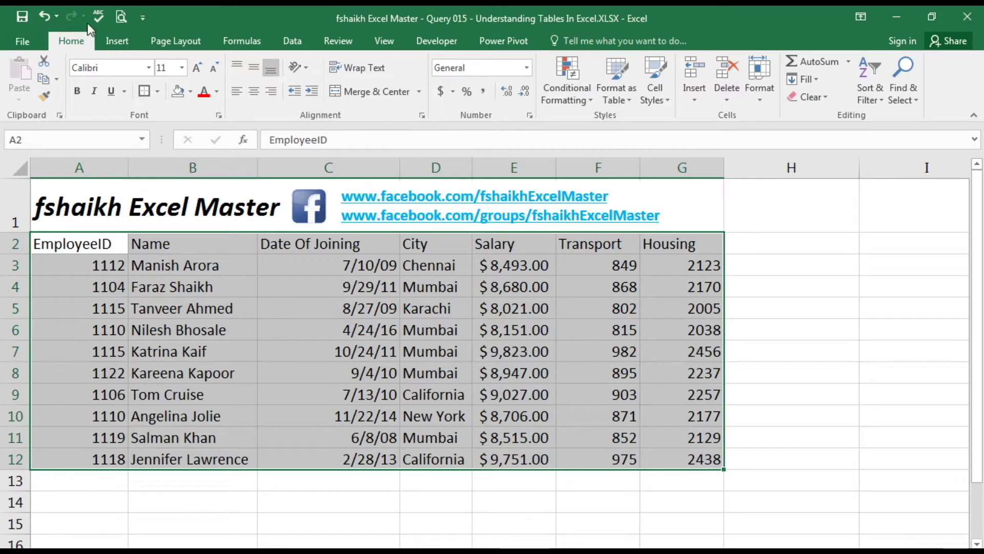
{"action": "left_click", "coordinate": [123, 45]}
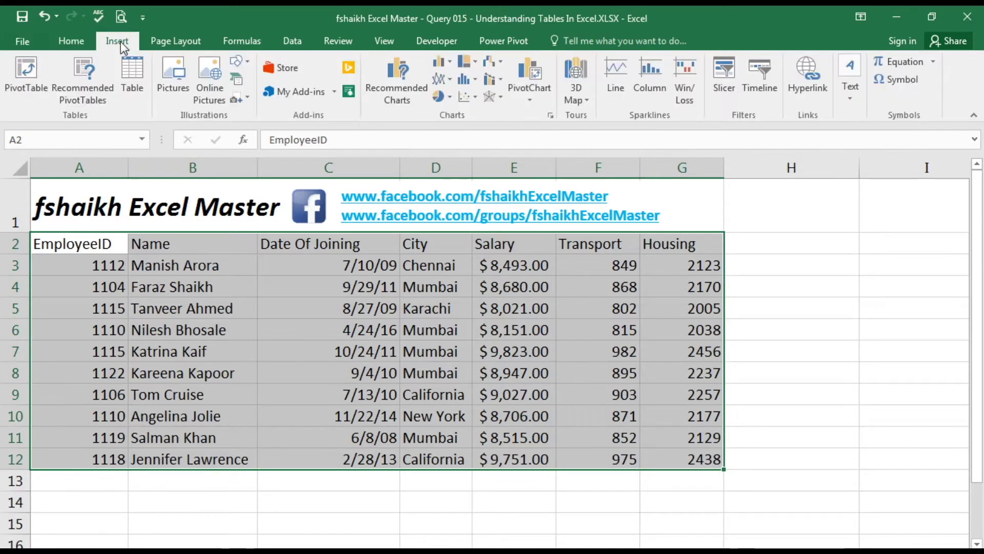
{"action": "left_click", "coordinate": [125, 73]}
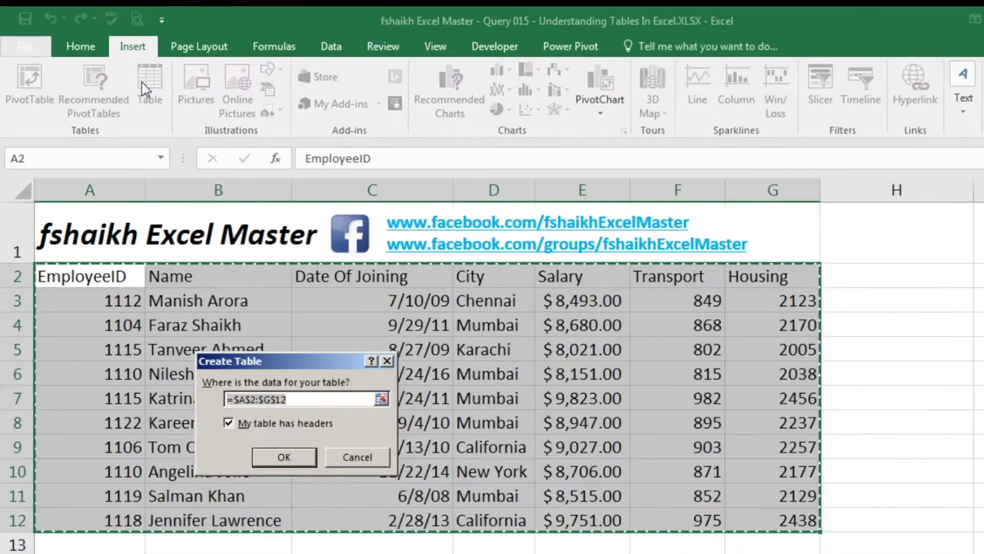
{"action": "left_click_drag", "start_coordinate": [259, 359], "coordinate": [232, 343]}
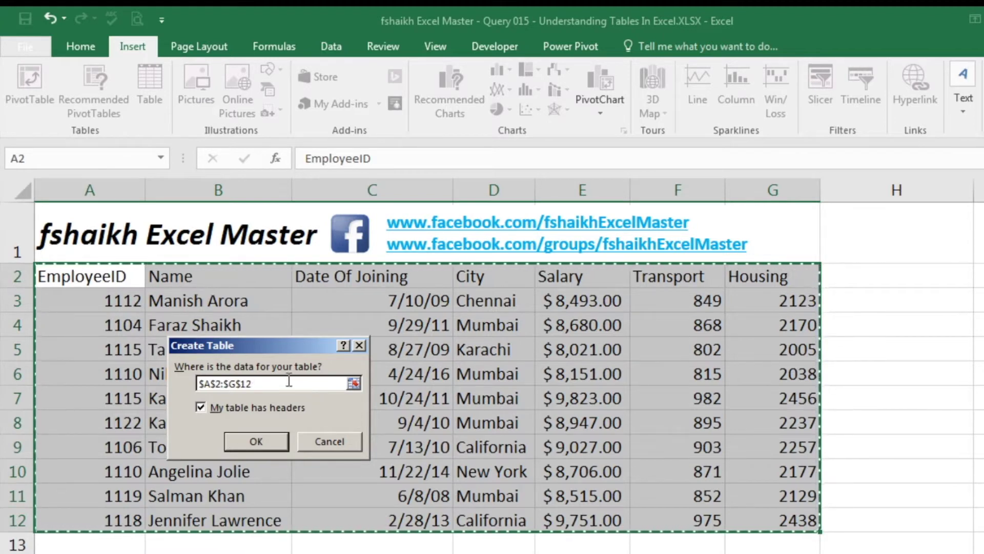
{"action": "left_click", "coordinate": [354, 383]}
{"action": "left_click", "coordinate": [124, 272]}
{"action": "left_click_drag", "start_coordinate": [124, 272], "coordinate": [758, 522]}
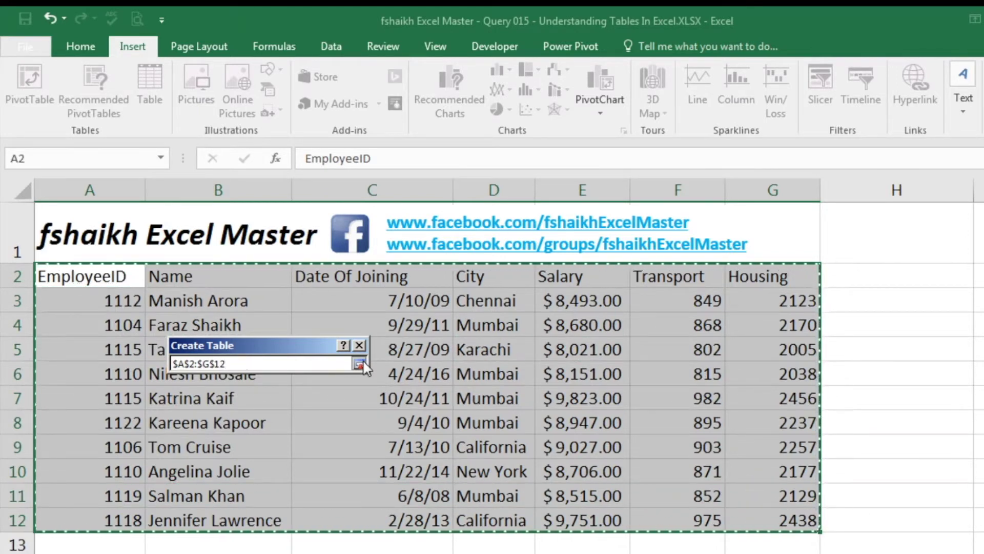
{"action": "left_click", "coordinate": [360, 362]}
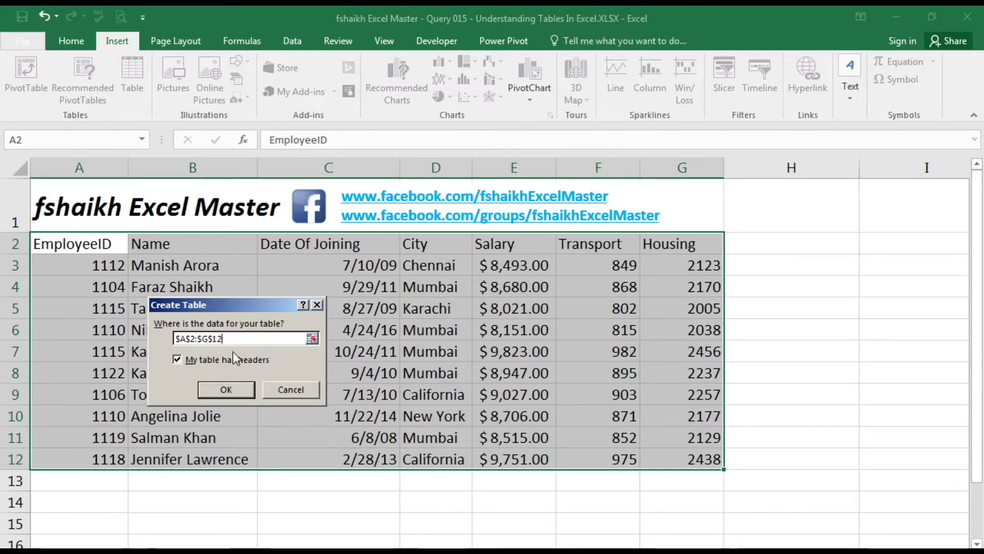
{"action": "left_click", "coordinate": [226, 391]}
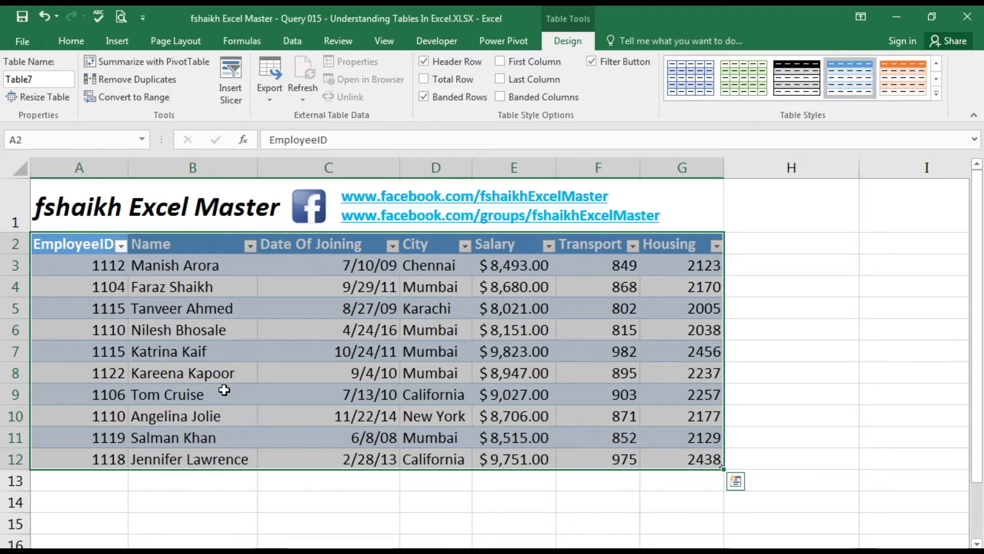
Rename the new employee table as EmpList.
{"action": "left_click", "coordinate": [598, 265]}
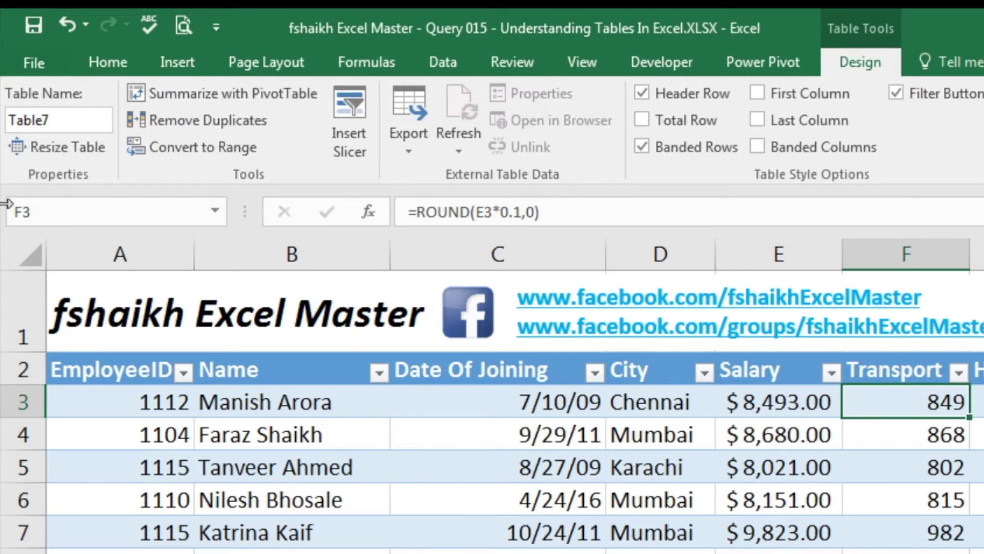
{"action": "left_click", "coordinate": [51, 120]}
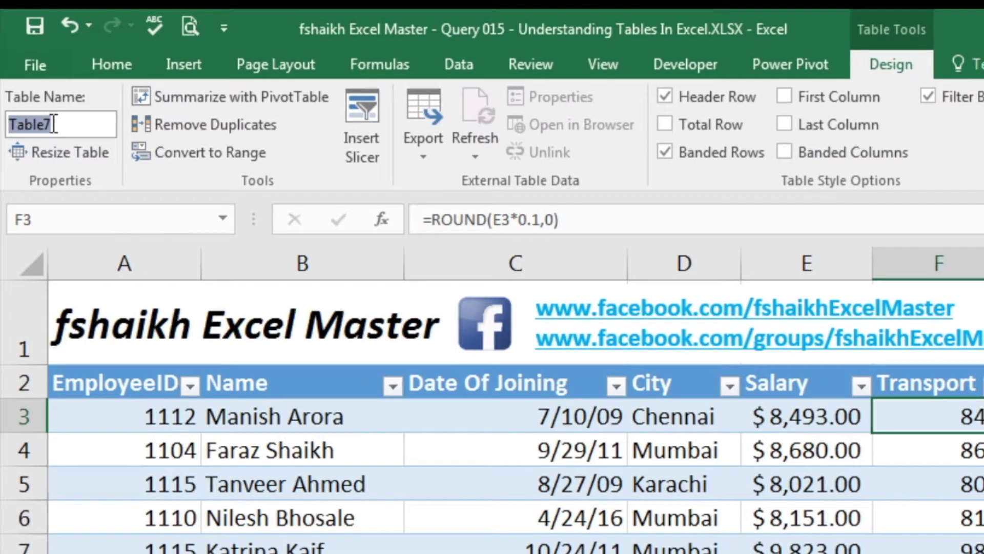
{"action": "type", "text": "Empl"}
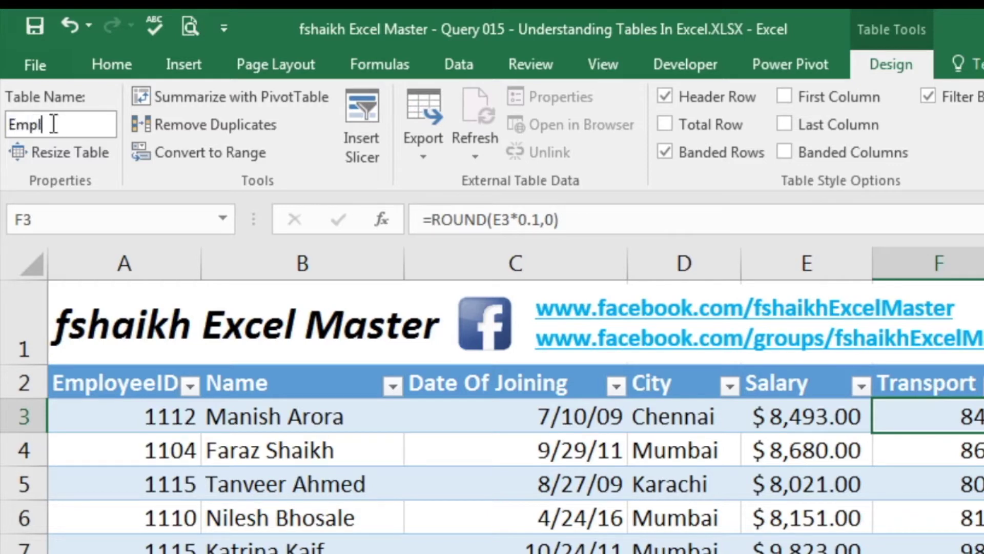
{"action": "key", "text": "BackSpace"}
{"action": "type", "text": "List"}
{"action": "key", "text": "Return"}
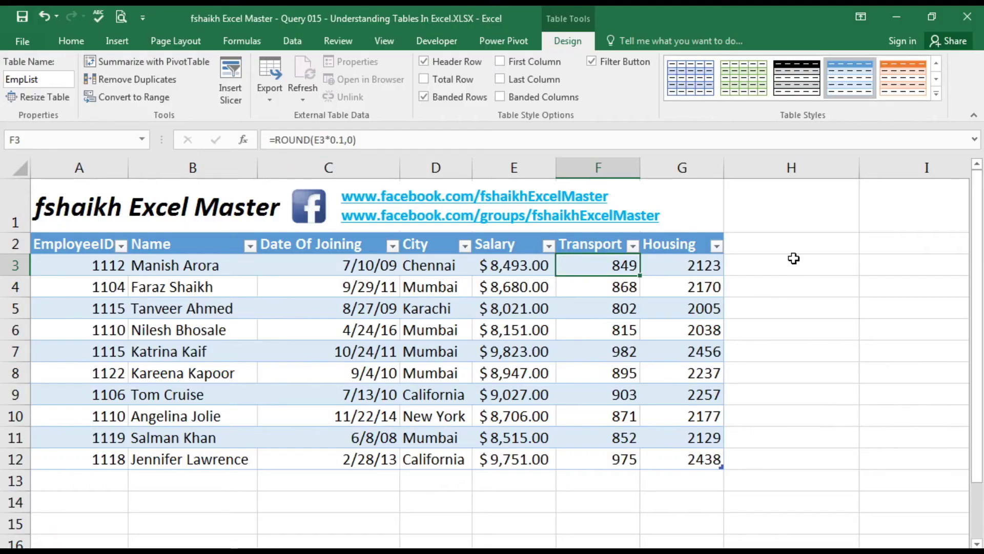
Try referencing the table by name with the formula =EmpList in cell H2, and discard the entry.
{"action": "left_click", "coordinate": [785, 247]}
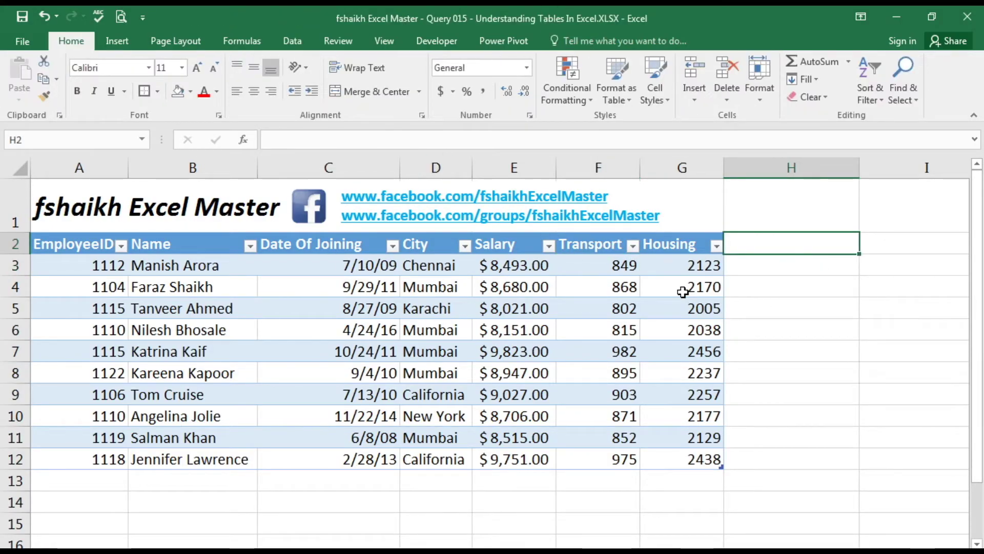
{"action": "type", "text": "=emno"}
{"action": "key", "text": "BackSpace"}
{"action": "key", "text": "BackSpace"}
{"action": "key", "text": "Tab"}
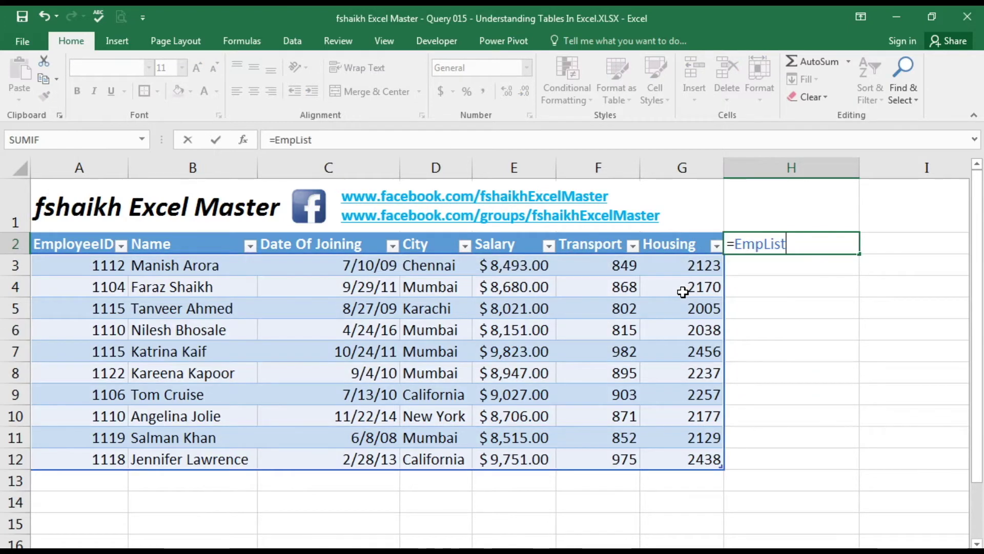
{"action": "key", "text": "Escape"}
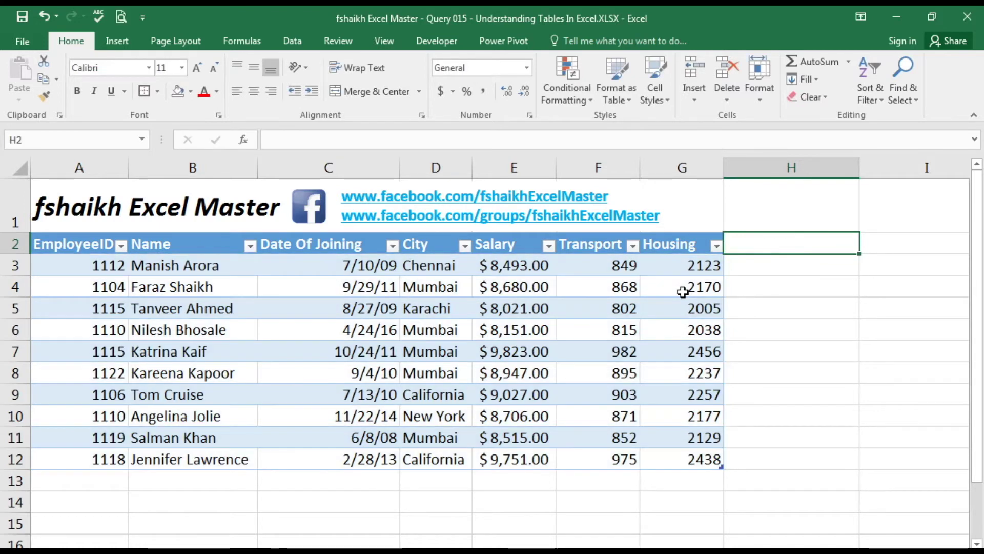
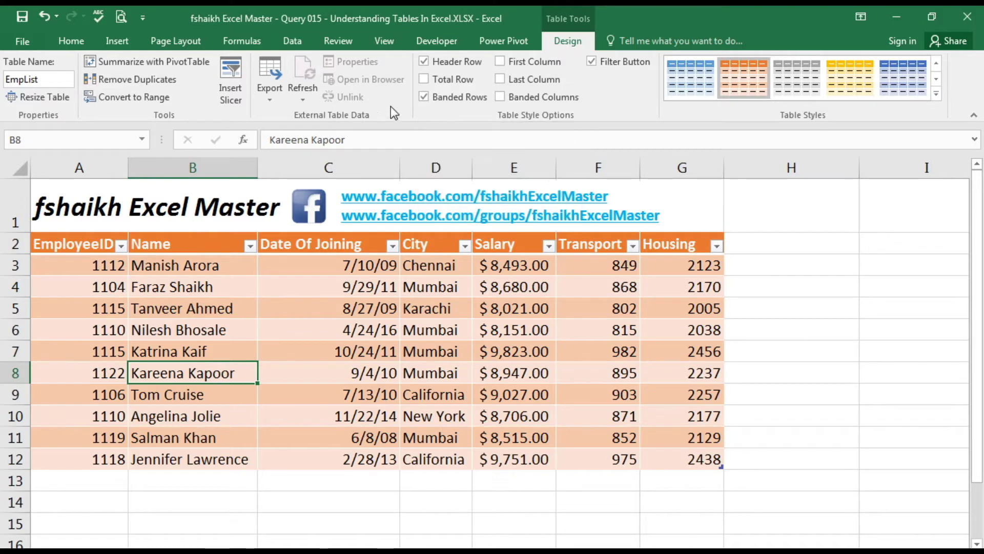
Enable the Total Row, First Column and Last Column options for the EmpList table, trying Banded Columns and switching it back off.
{"action": "left_click", "coordinate": [438, 83]}
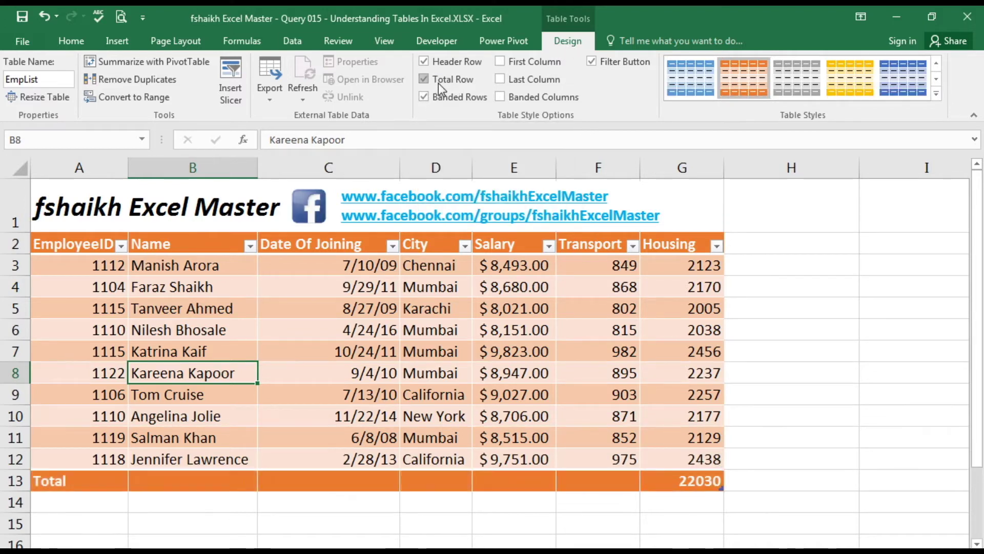
{"action": "left_click", "coordinate": [518, 68]}
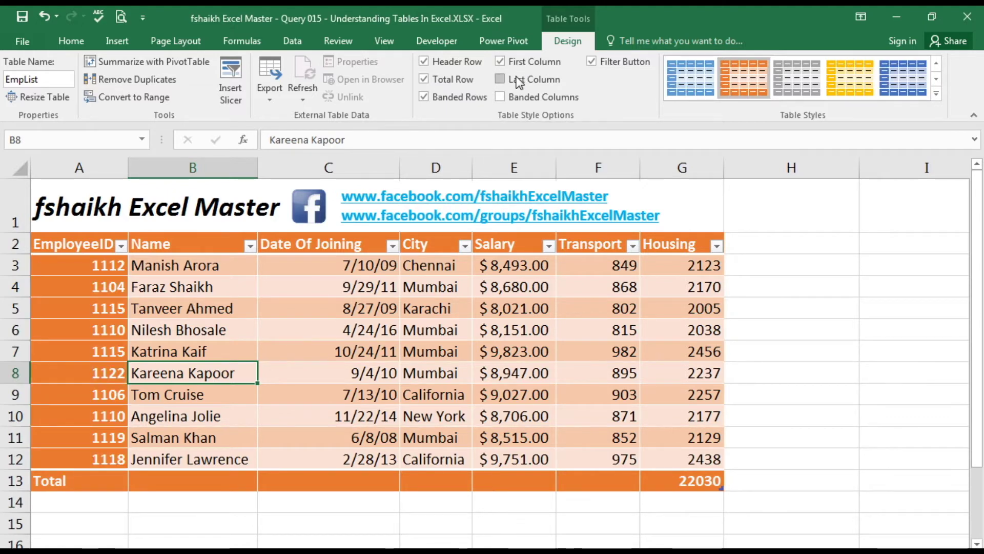
{"action": "left_click", "coordinate": [518, 80]}
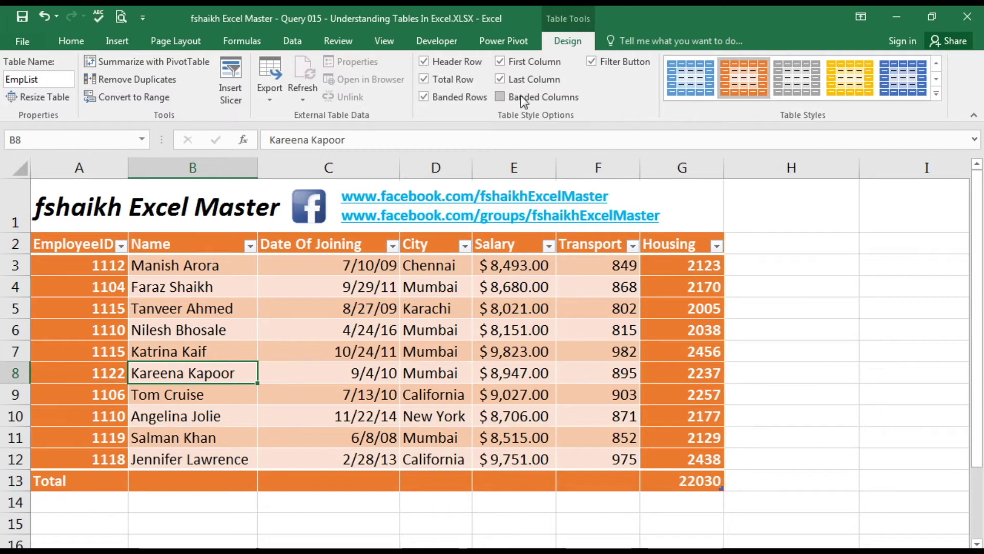
{"action": "left_click", "coordinate": [522, 98]}
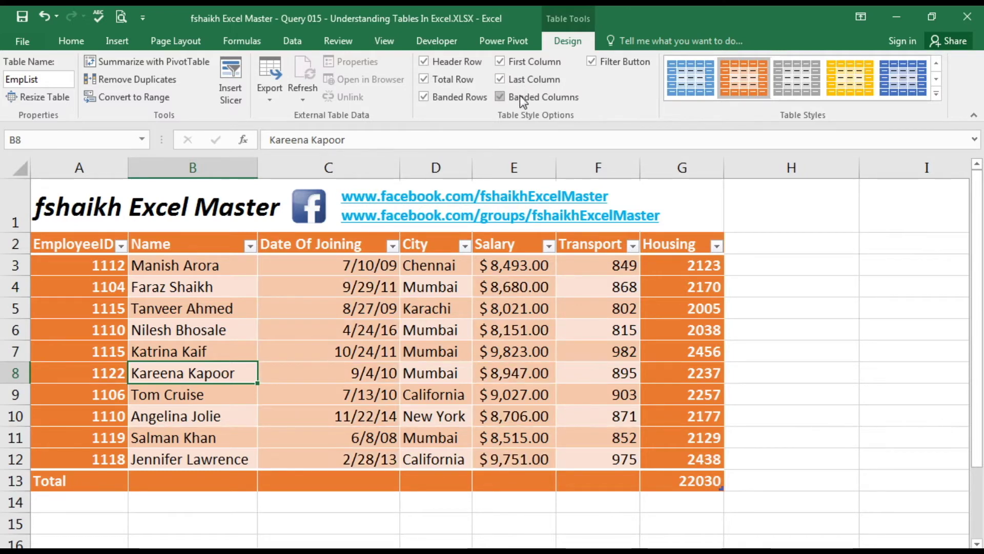
{"action": "left_click", "coordinate": [545, 100]}
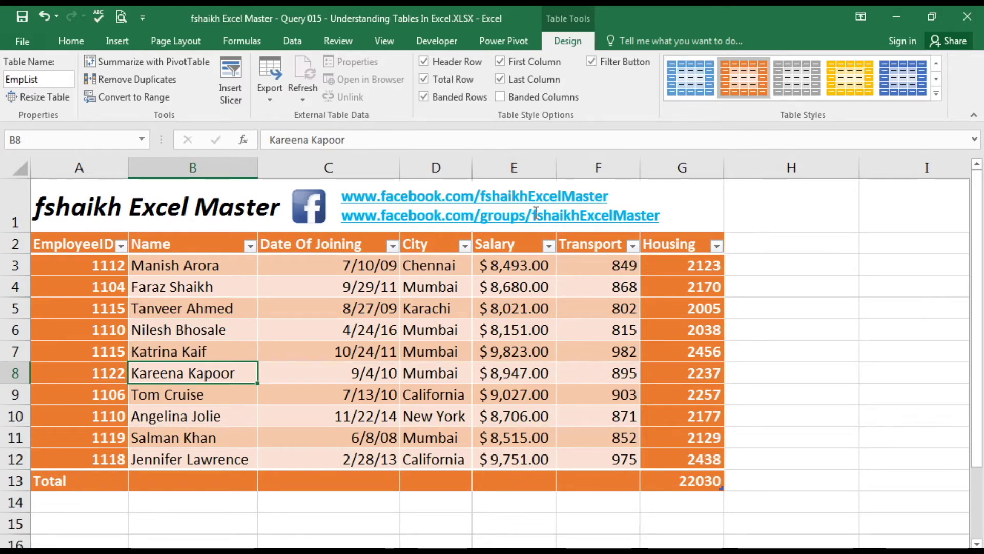
Look through the gallery of table styles for the EmpList table without picking a new one.
{"action": "left_click", "coordinate": [934, 98]}
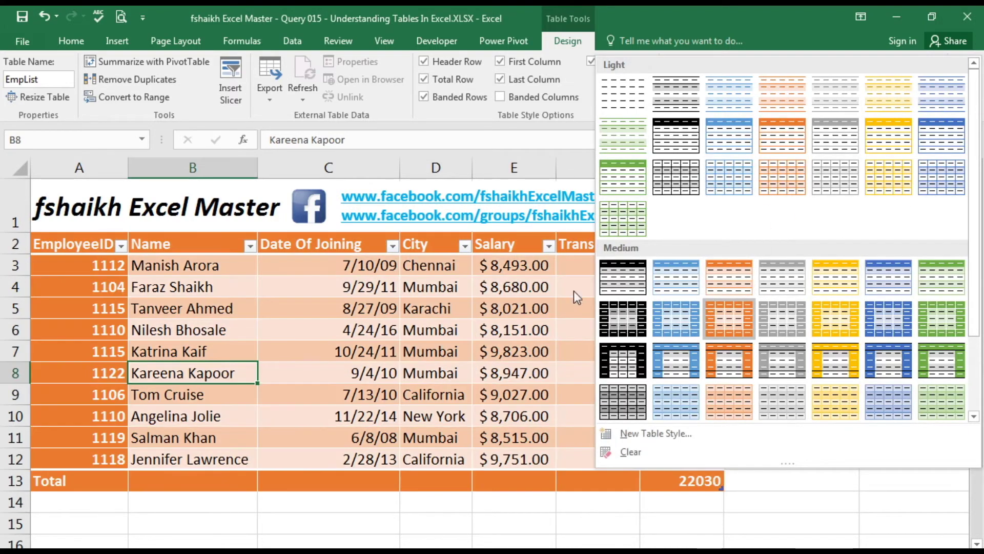
{"action": "left_click", "coordinate": [812, 499]}
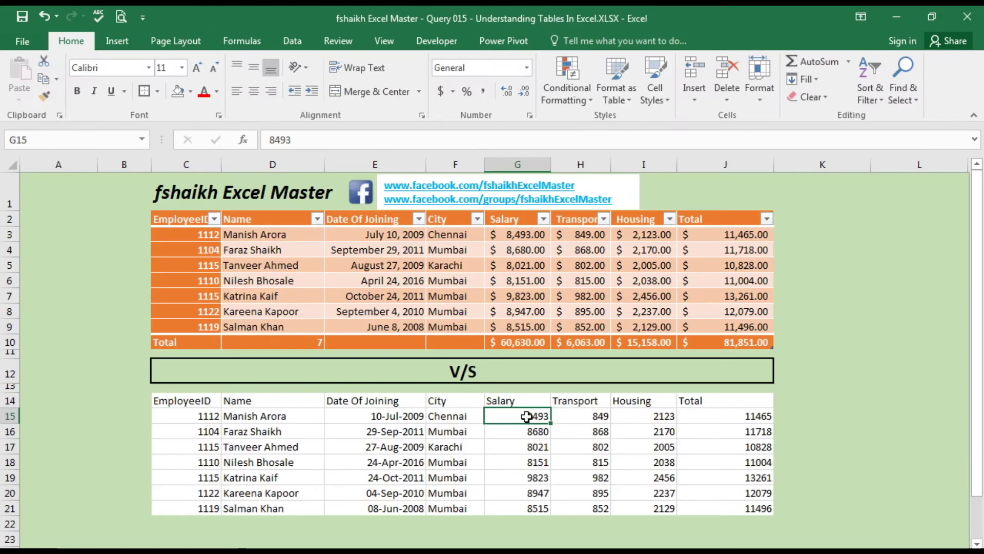
Select the Salary values G15:G21 in the plain range on the comparison sheet.
{"action": "key", "text": "shift+Down"}
{"action": "key", "text": "shift+Down"}
{"action": "key", "text": "shift+Down"}
{"action": "key", "text": "shift+Down"}
{"action": "key", "text": "shift+Down"}
{"action": "key", "text": "shift+Down"}
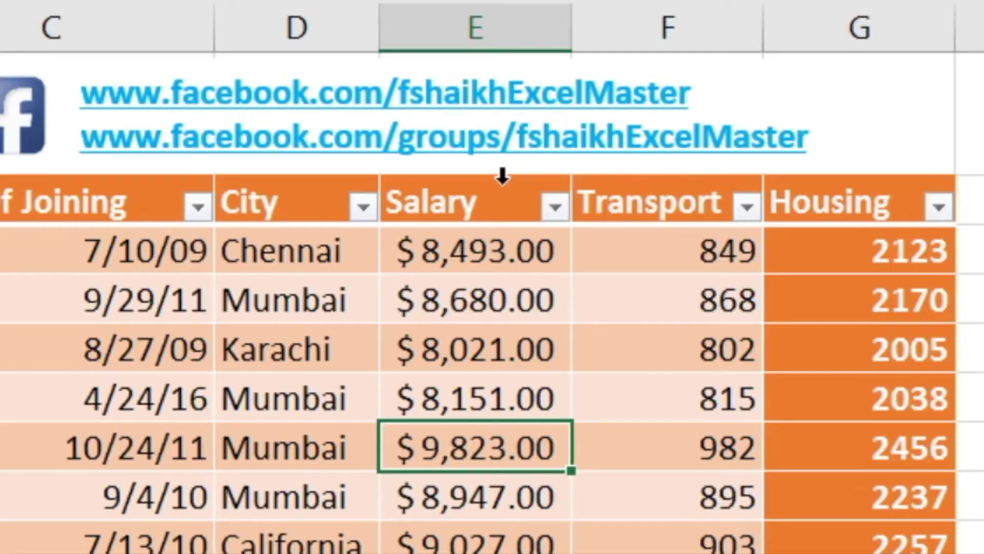
Apply the Accounting number format to the entire Salary, Transport and Housing columns of the EmpList table.
{"action": "left_click", "coordinate": [502, 175]}
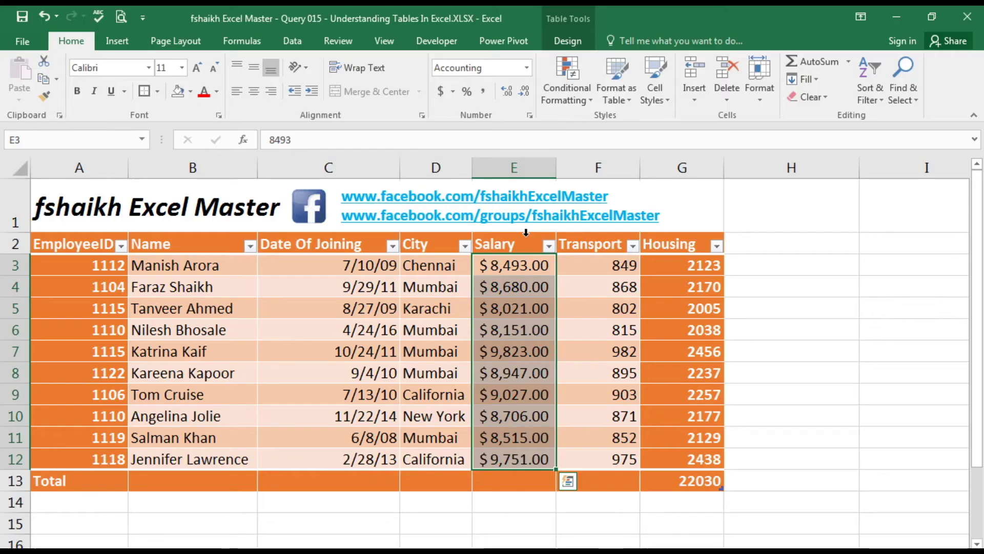
{"action": "left_click_drag", "start_coordinate": [526, 232], "coordinate": [662, 235]}
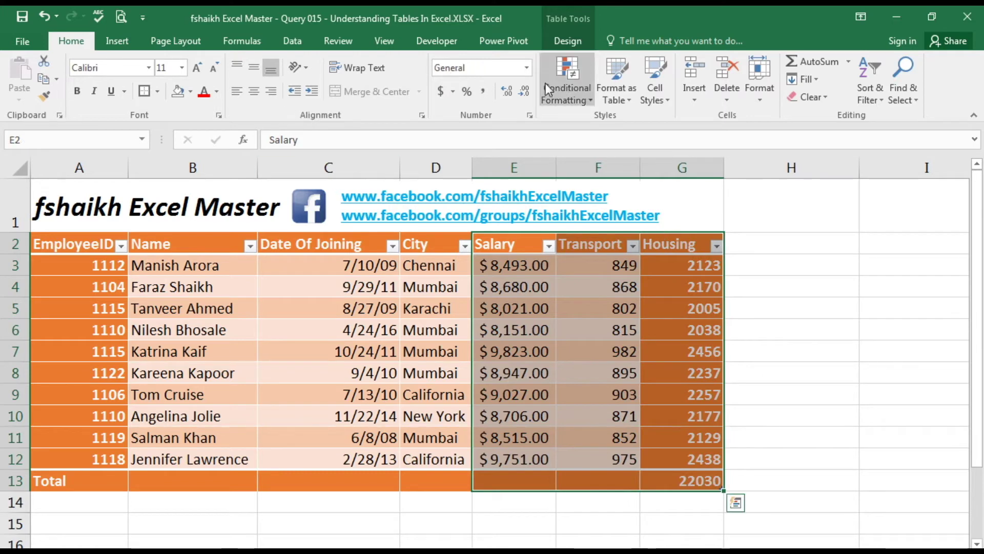
{"action": "left_click", "coordinate": [442, 91]}
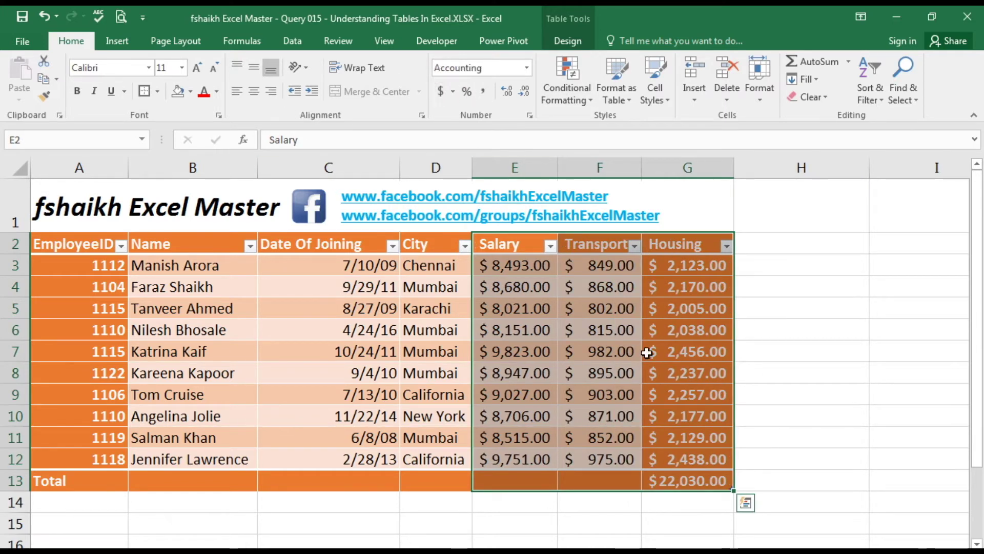
{"action": "left_click", "coordinate": [607, 353]}
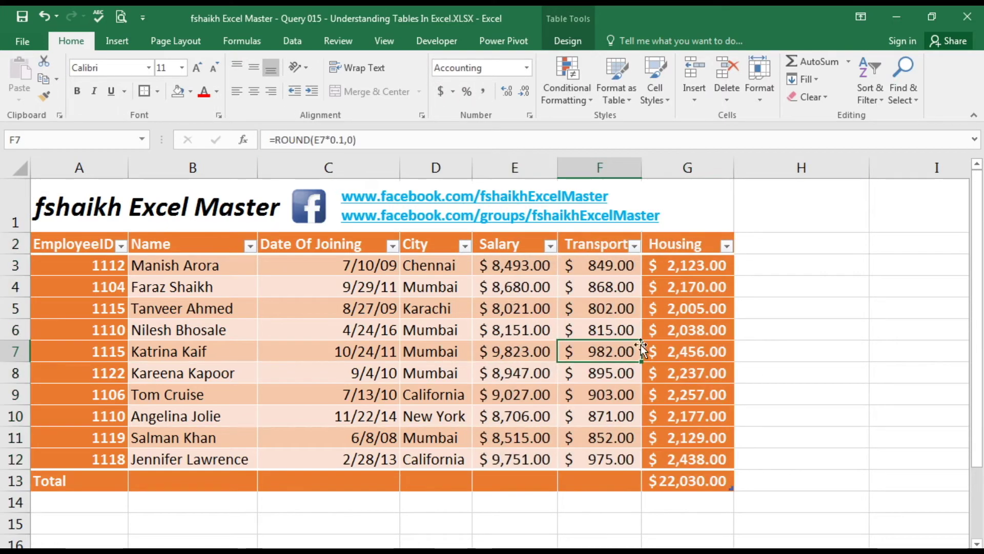
Format the dates in the Date Of Joining column as Long Date.
{"action": "left_click", "coordinate": [350, 233]}
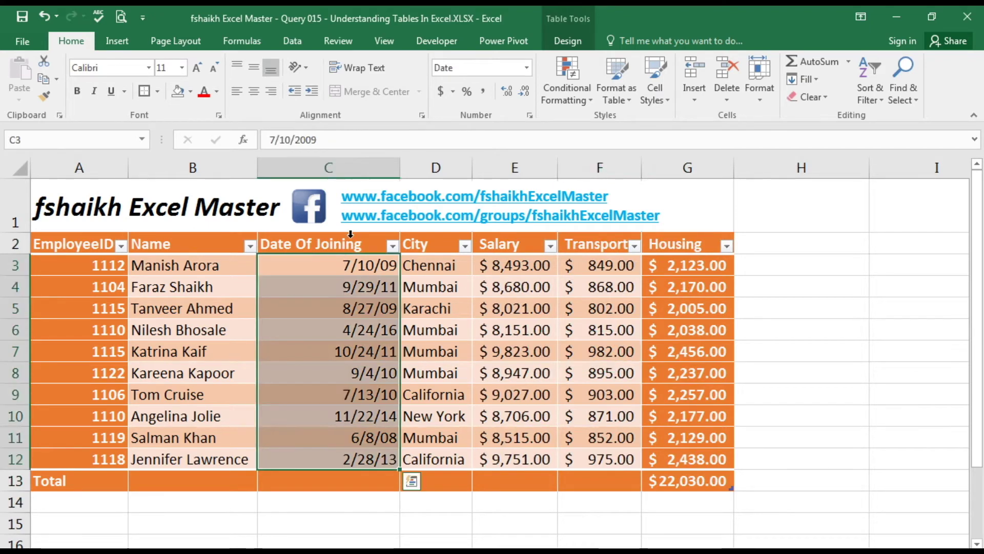
{"action": "left_click", "coordinate": [525, 68]}
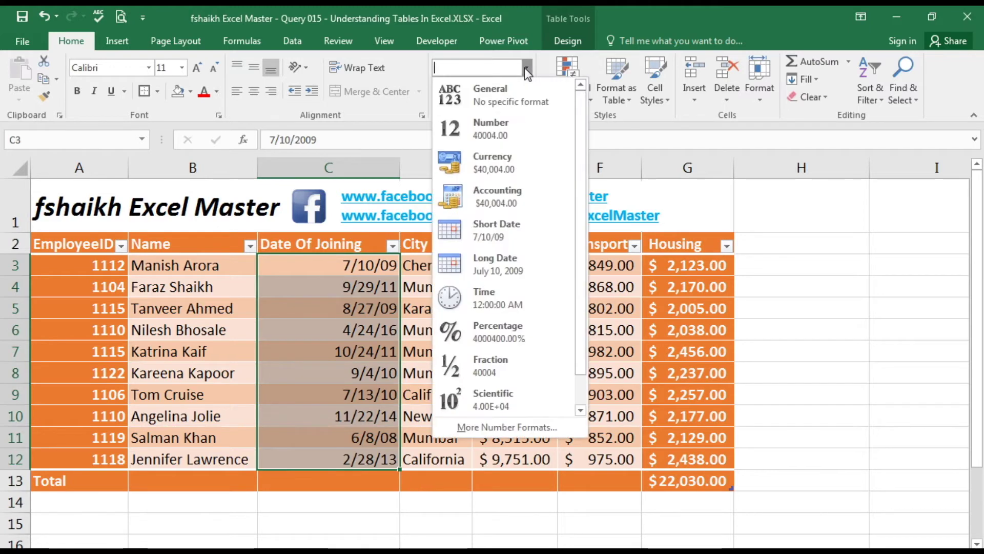
{"action": "left_click", "coordinate": [506, 256]}
{"action": "left_click", "coordinate": [449, 360]}
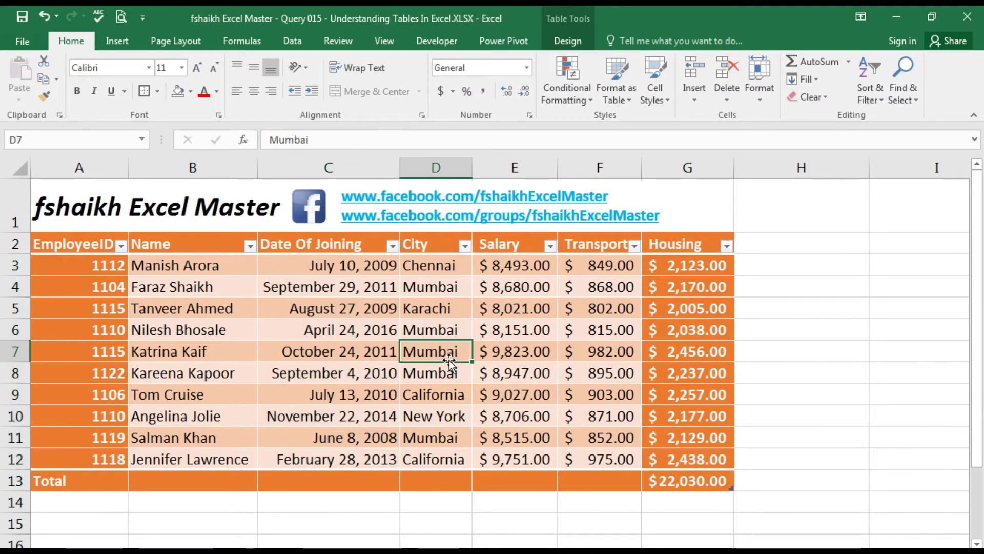
{"action": "left_click", "coordinate": [338, 465]}
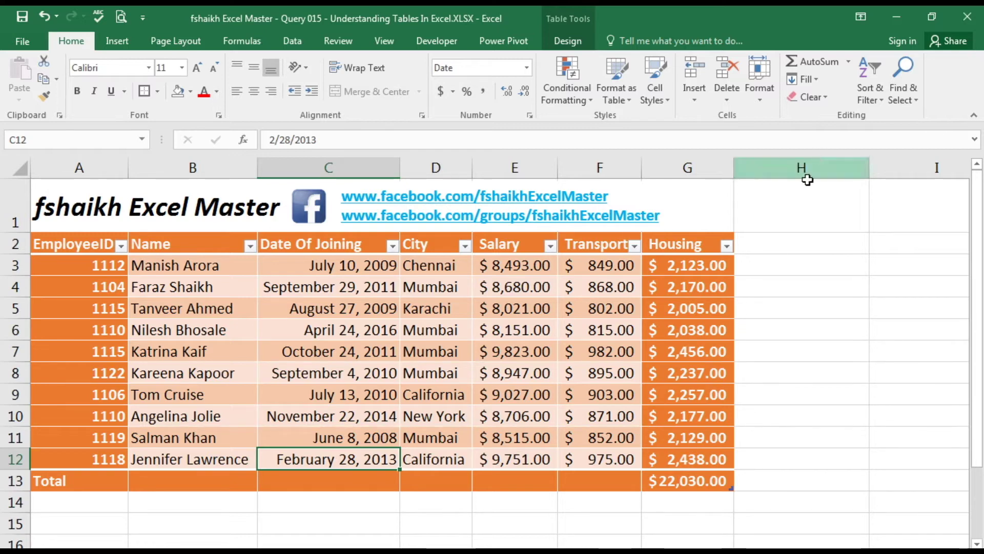
Extend the table with a new column headed Total in H2, and turn off the Last Column style option.
{"action": "left_click", "coordinate": [769, 246]}
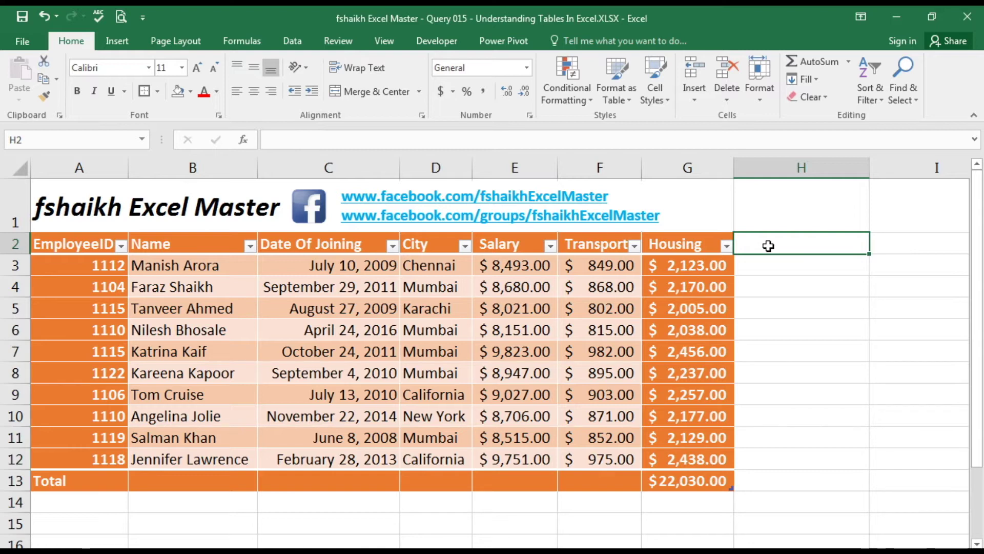
{"action": "type", "text": "Totakl"}
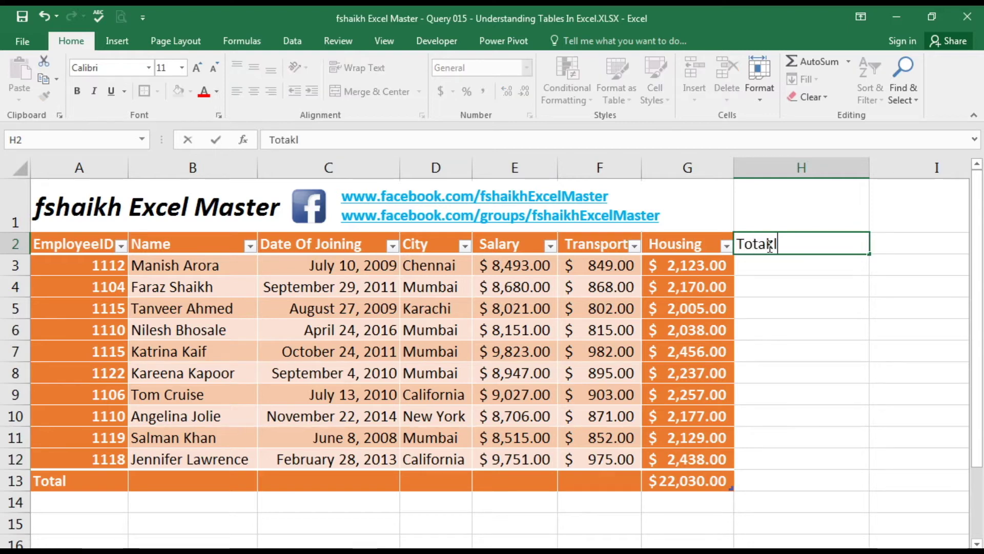
{"action": "key", "text": "BackSpace"}
{"action": "key", "text": "Return"}
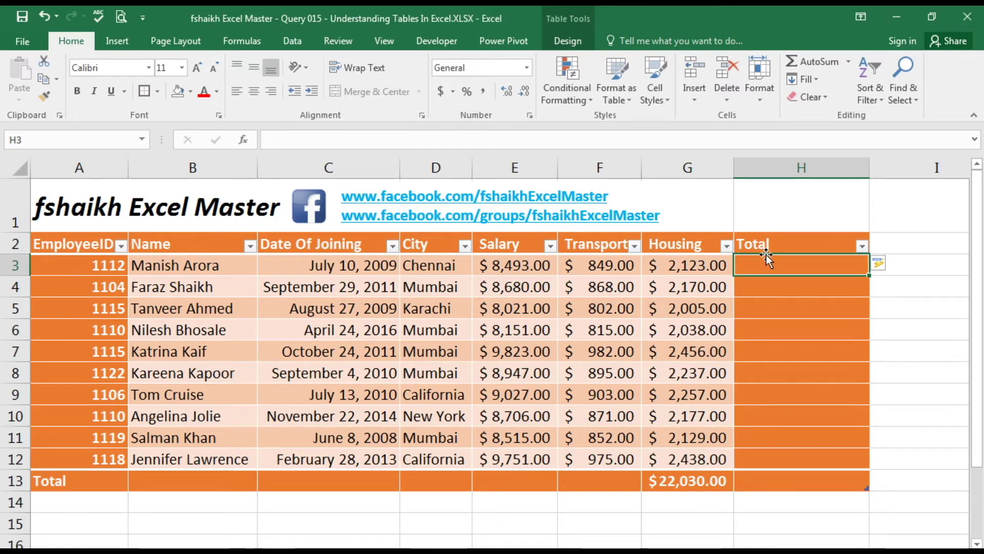
{"action": "left_click", "coordinate": [568, 36]}
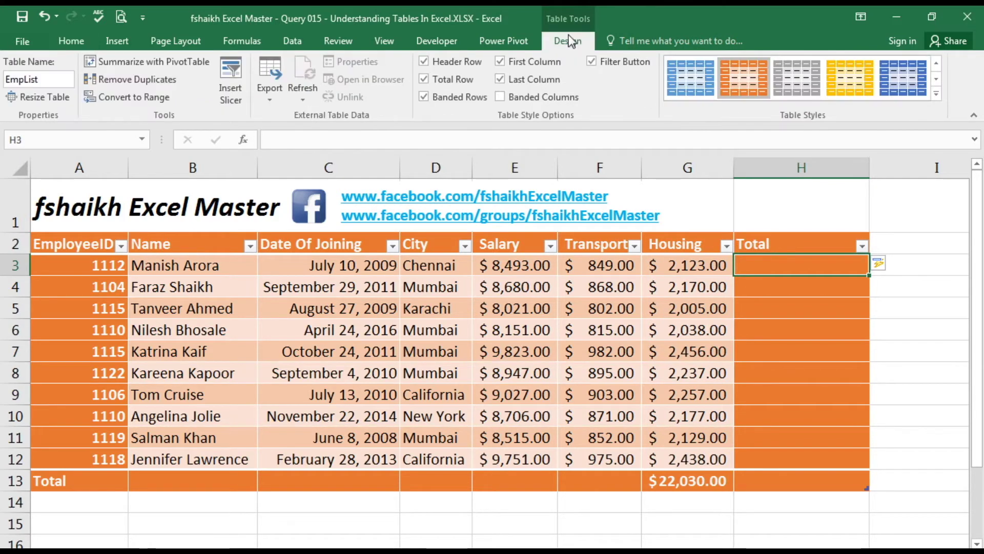
{"action": "left_click", "coordinate": [530, 81]}
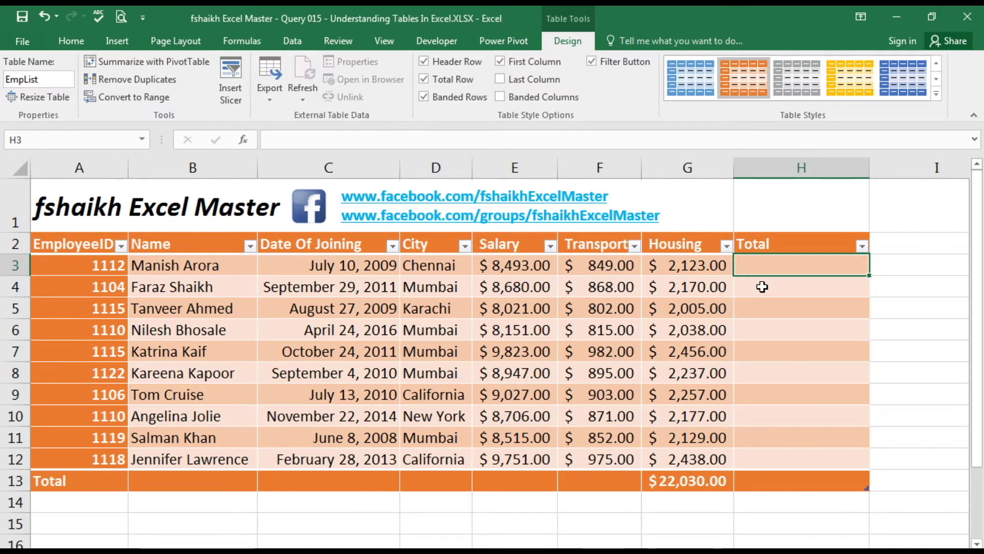
{"action": "type", "text": "=sa"}
{"action": "key", "text": "BackSpace"}
{"action": "key", "text": "BackSpace"}
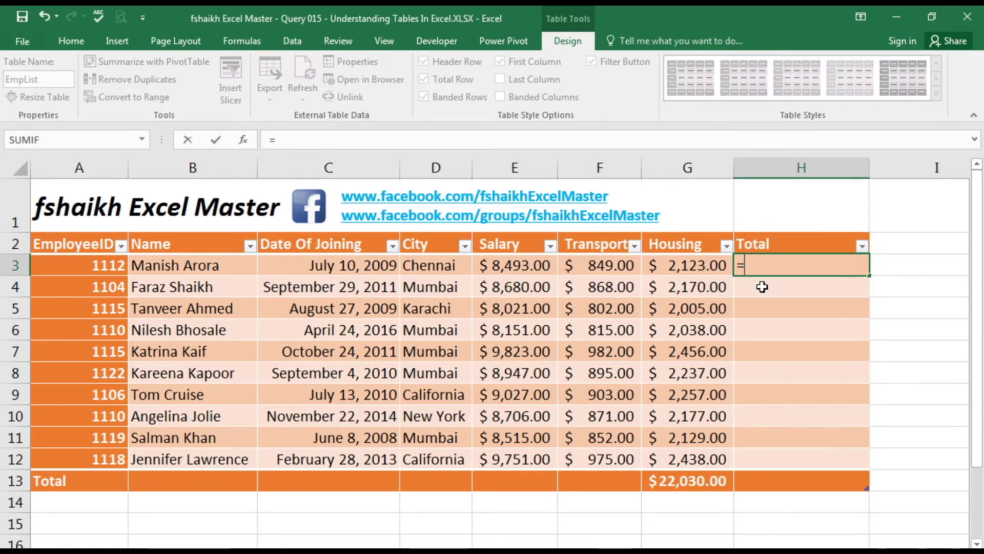
{"action": "type", "text": "[Salary"}
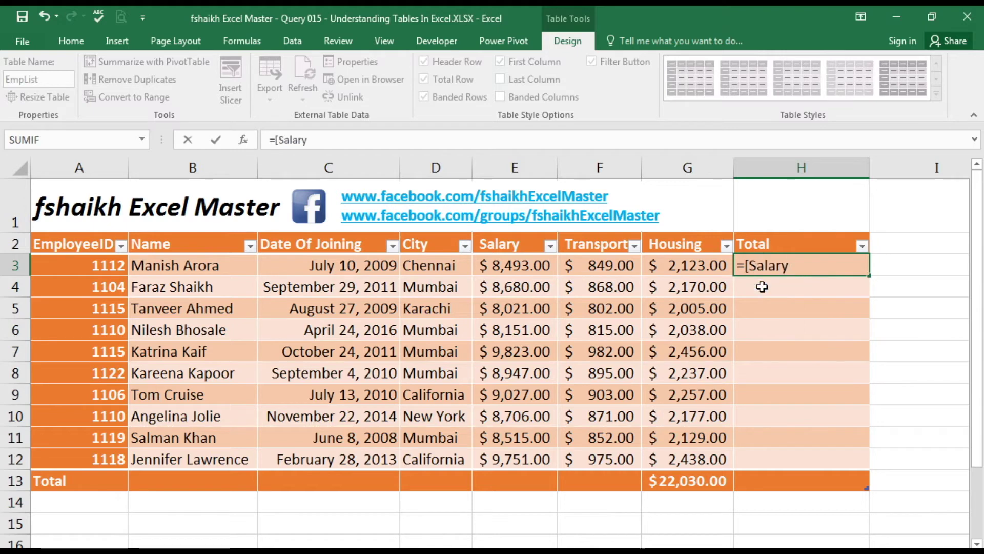
{"action": "type", "text": "]+"}
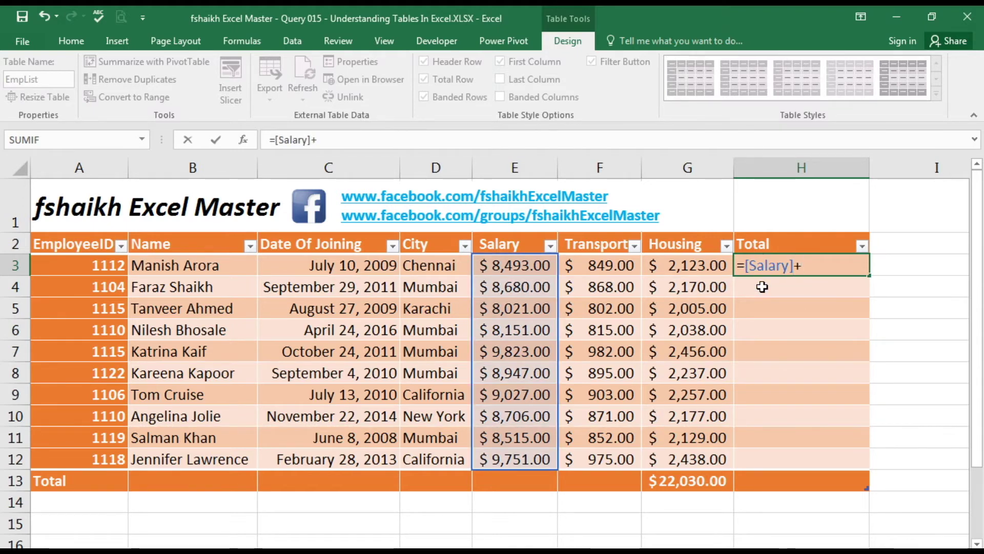
{"action": "left_click", "coordinate": [615, 265]}
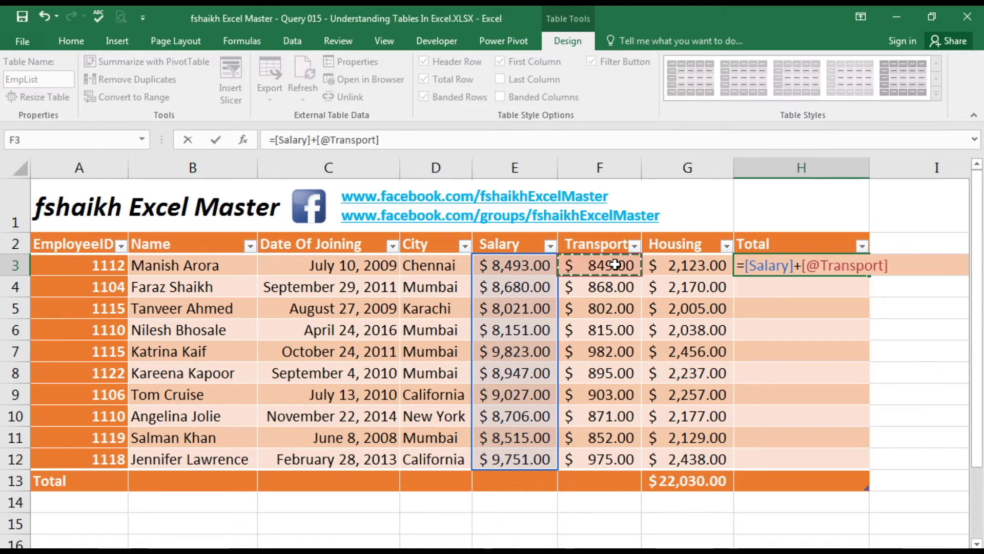
{"action": "type", "text": "+"}
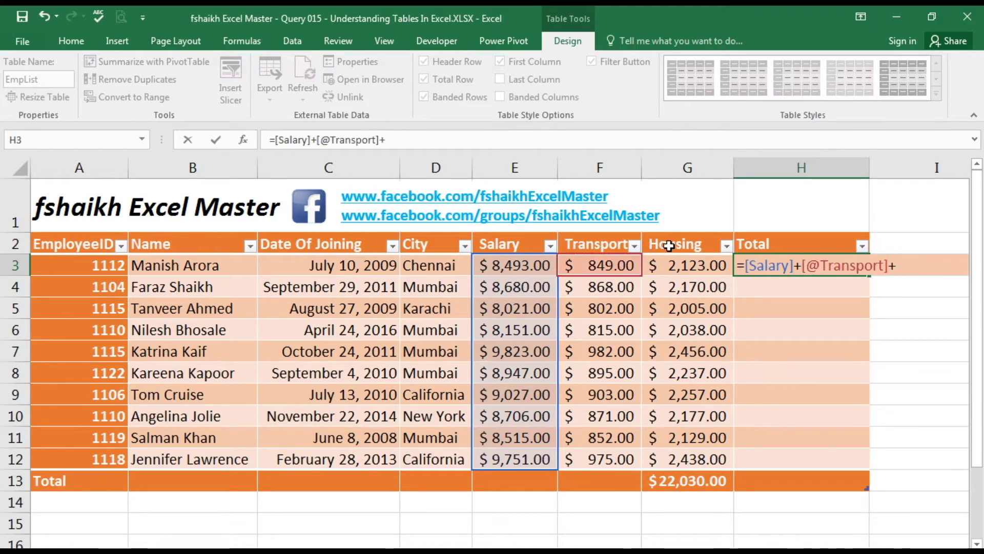
{"action": "left_click", "coordinate": [670, 265]}
{"action": "key", "text": "Return"}
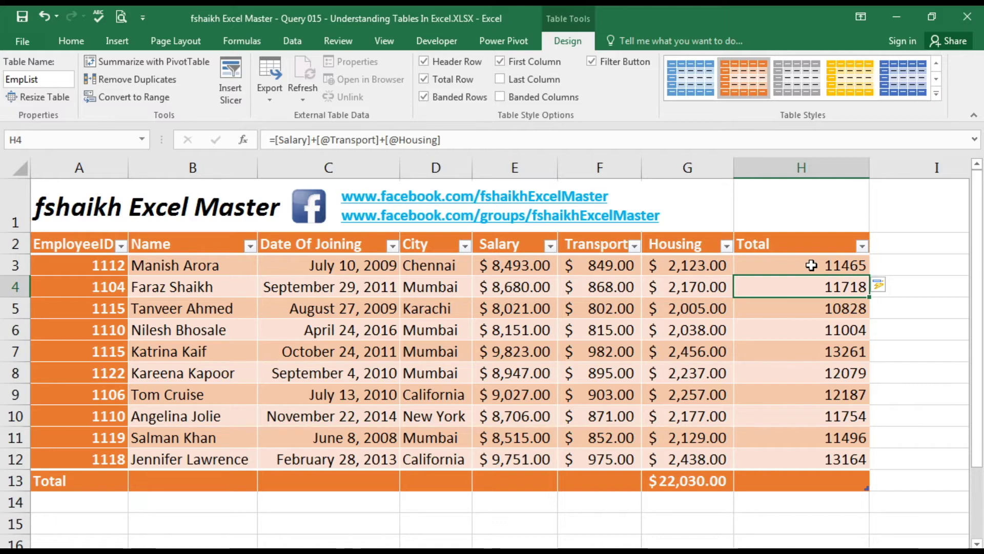
Apply the Accounting number format to the values in the Total column.
{"action": "left_click", "coordinate": [815, 232]}
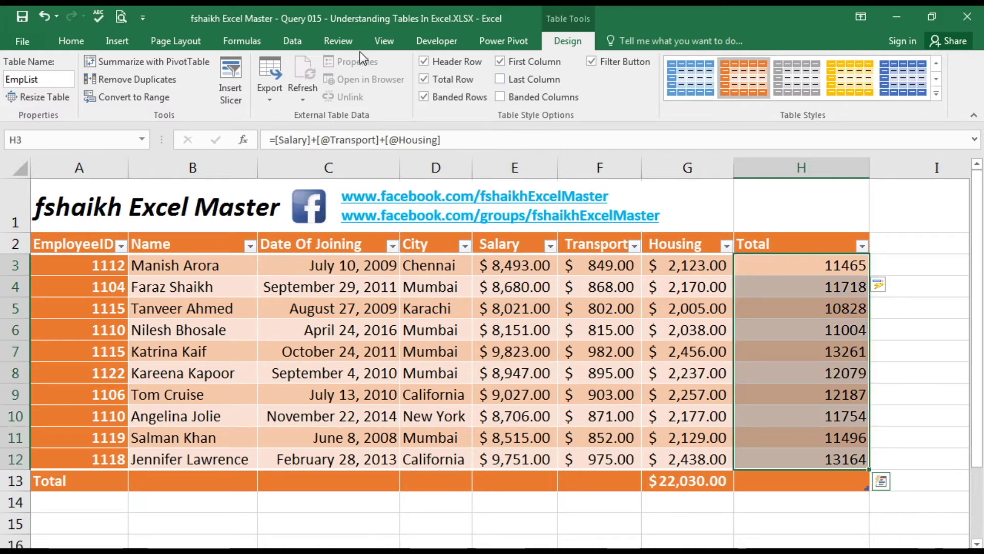
{"action": "left_click", "coordinate": [297, 37]}
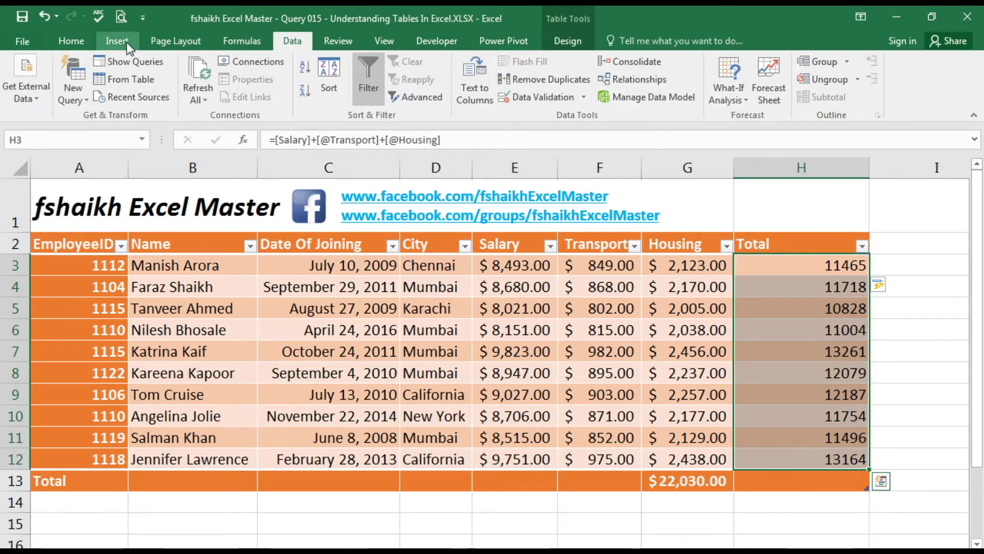
{"action": "left_click", "coordinate": [77, 41]}
{"action": "left_click", "coordinate": [439, 92]}
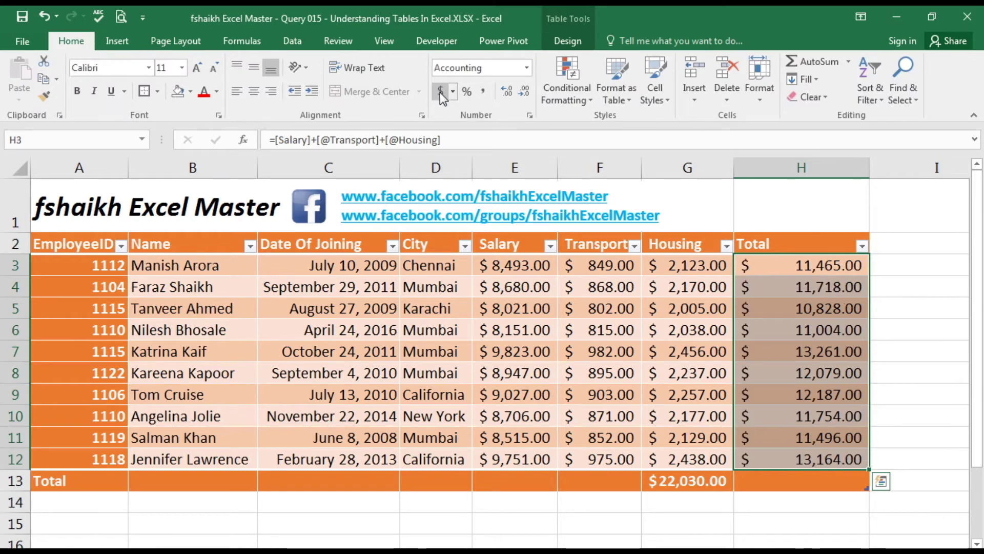
In the total row, summarize the Total column with Sum and the Name column with Count.
{"action": "left_click", "coordinate": [758, 480]}
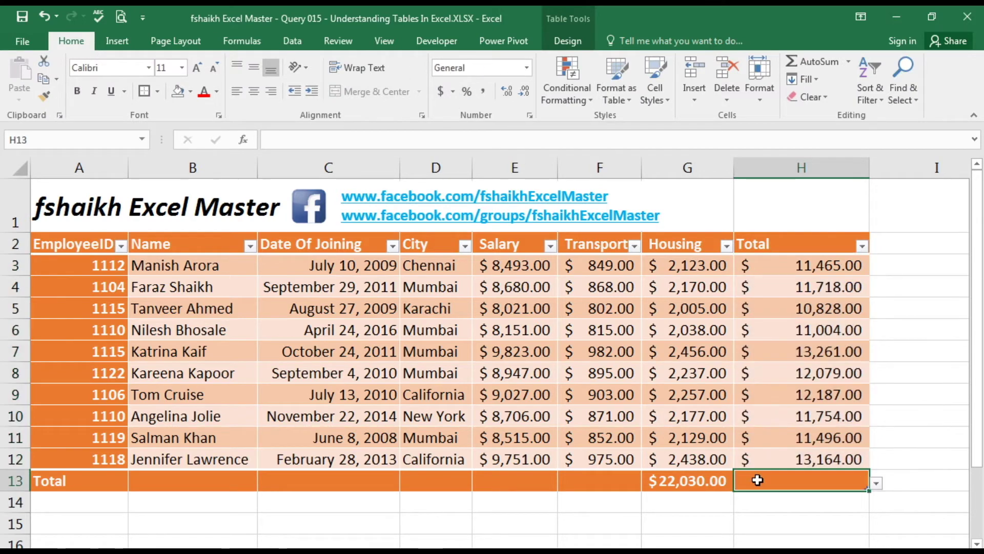
{"action": "left_click", "coordinate": [877, 484]}
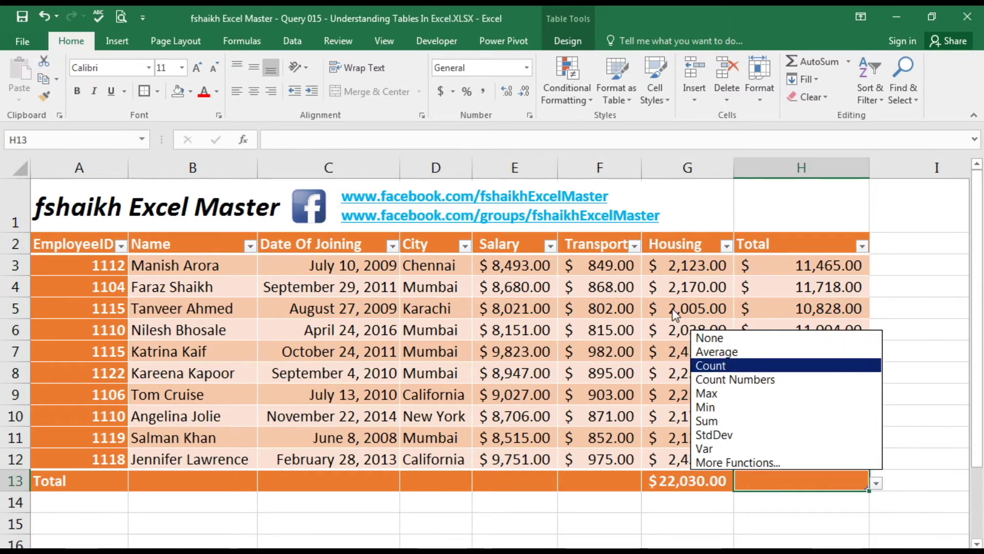
{"action": "left_click", "coordinate": [715, 421]}
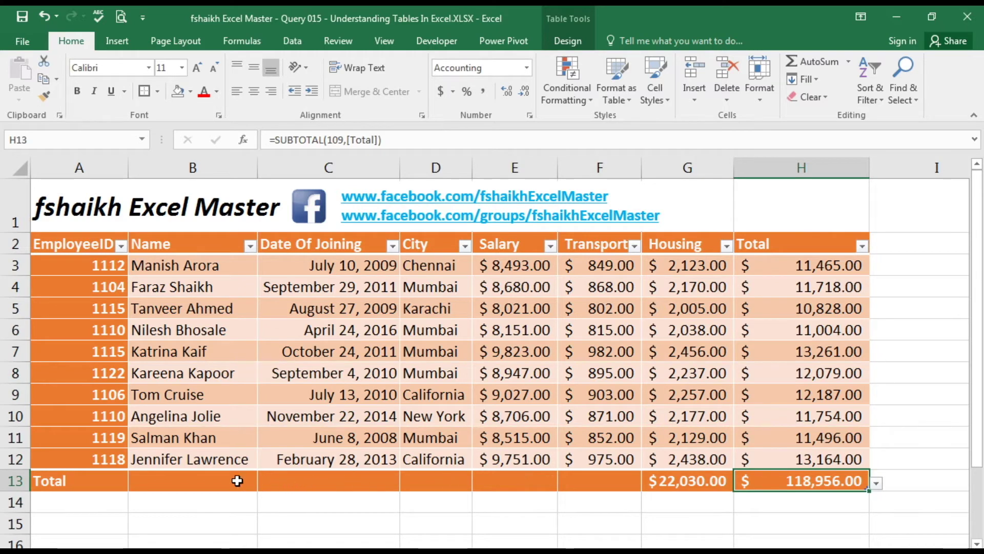
{"action": "left_click", "coordinate": [220, 479]}
{"action": "left_click", "coordinate": [264, 483]}
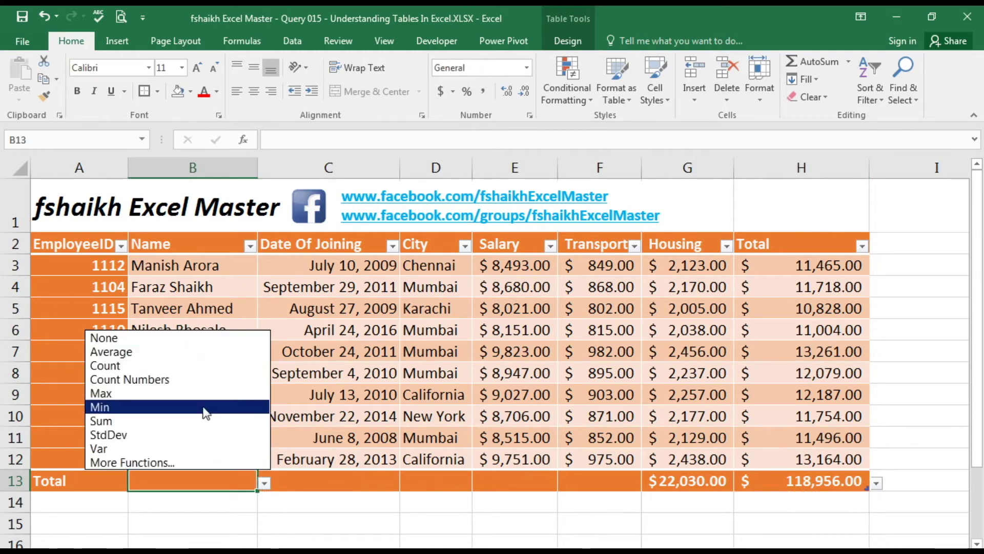
{"action": "left_click", "coordinate": [229, 367]}
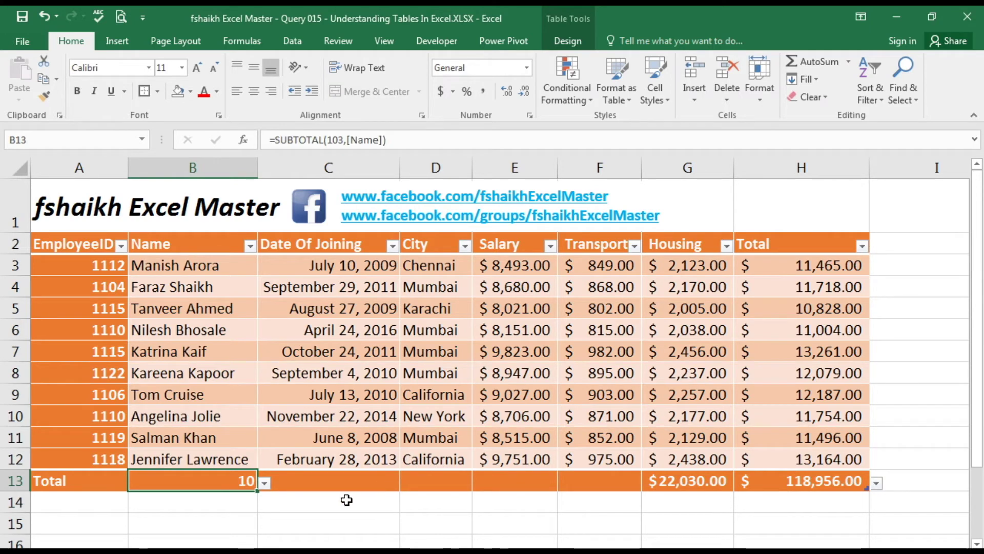
In the total row, summarize the Salary column with Average and the Transport column with Max.
{"action": "left_click", "coordinate": [512, 480]}
{"action": "left_click", "coordinate": [564, 482]}
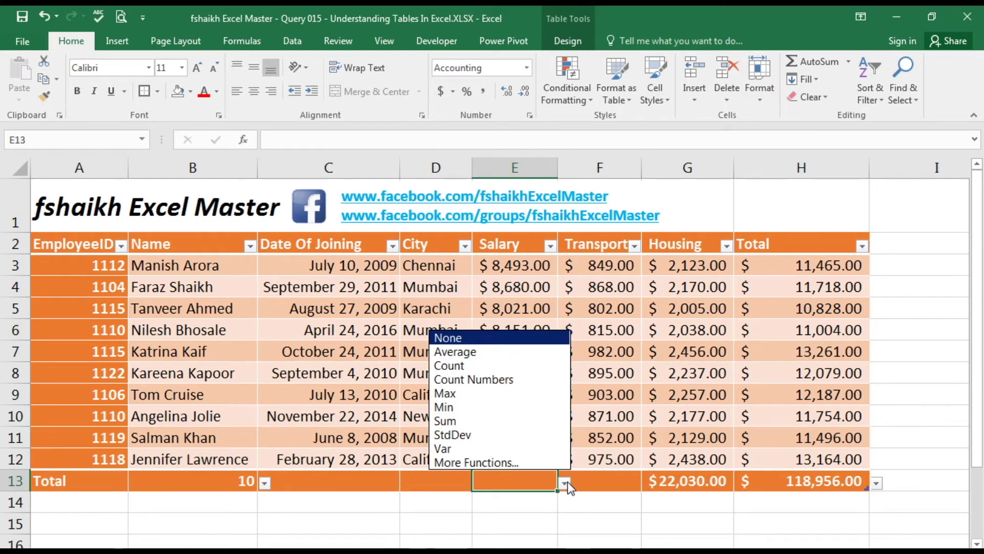
{"action": "left_click", "coordinate": [538, 351]}
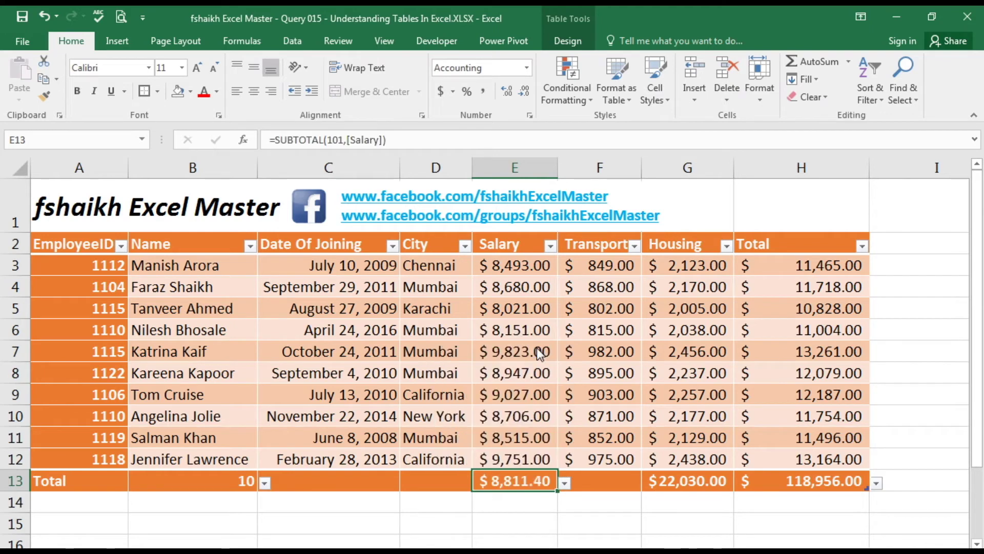
{"action": "left_click", "coordinate": [597, 479]}
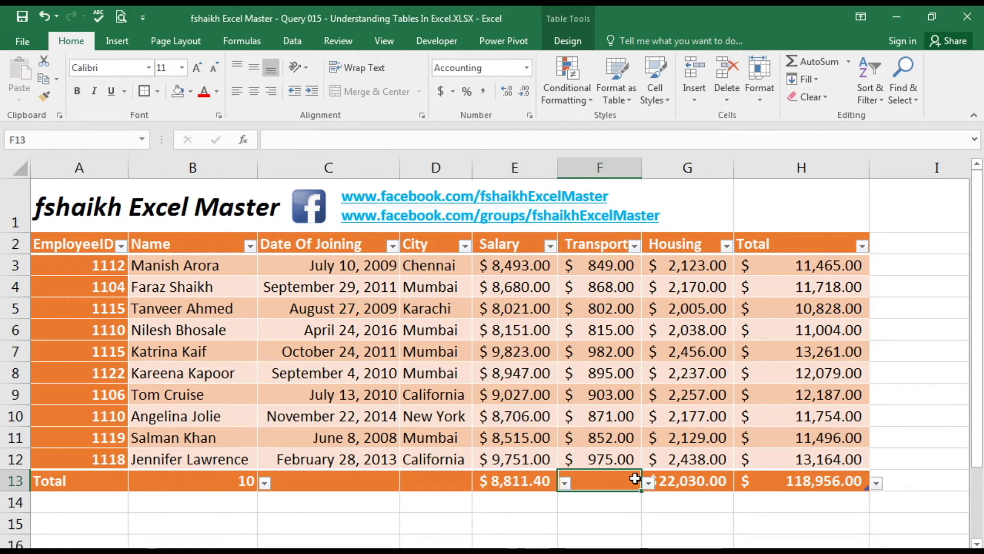
{"action": "left_click", "coordinate": [647, 484]}
{"action": "left_click", "coordinate": [588, 393]}
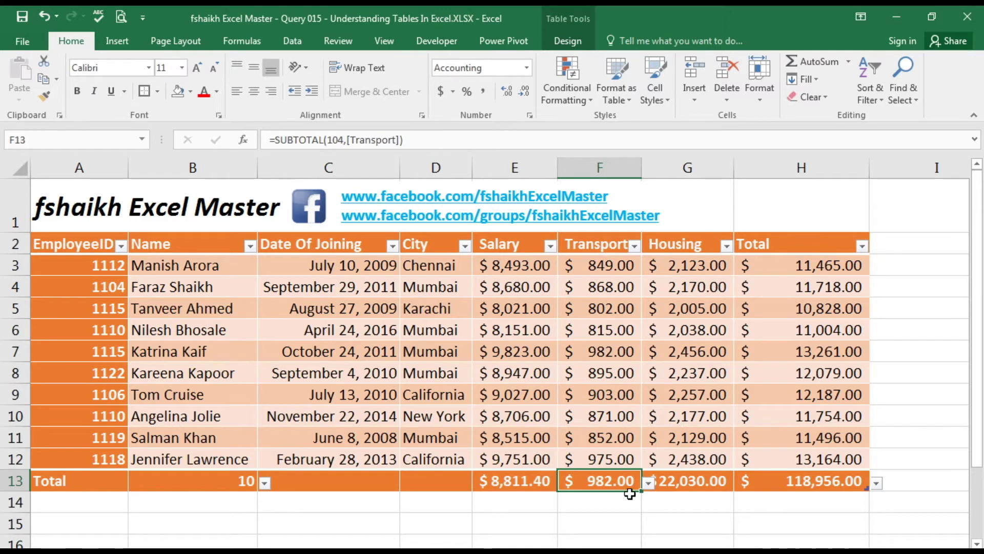
Undo the total-row functions of the Salary, Transport and Housing columns, keeping those of the Name and Total columns.
{"action": "key", "text": "ctrl+z"}
{"action": "key", "text": "ctrl+z"}
{"action": "key", "text": "ctrl+z"}
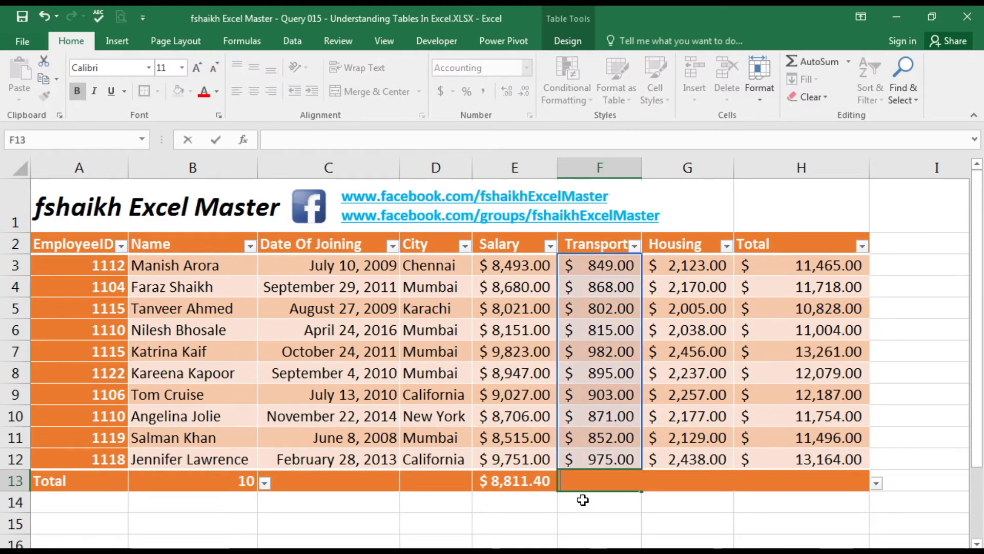
{"action": "key", "text": "ctrl+z"}
{"action": "key", "text": "ctrl+z"}
{"action": "key", "text": "ctrl+z"}
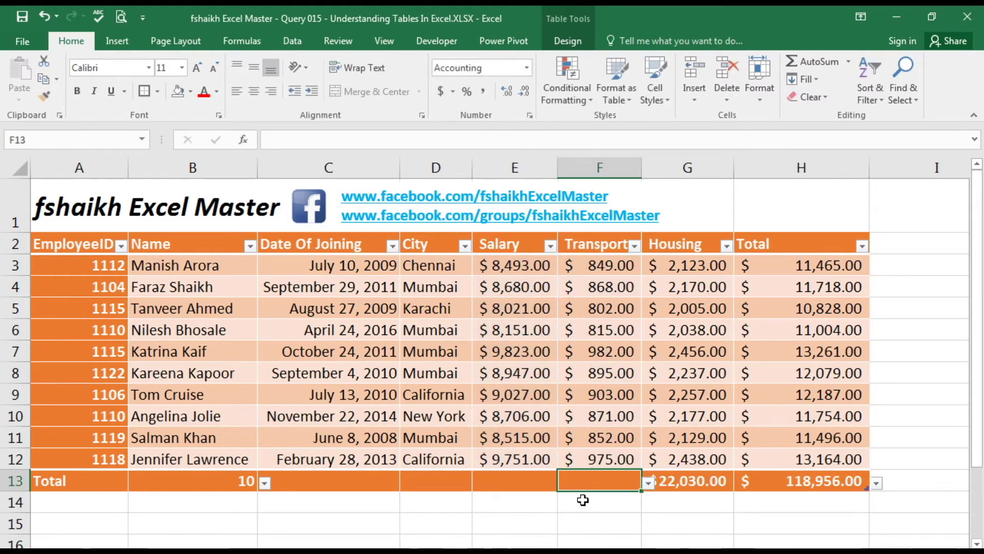
{"action": "key", "text": "ctrl+z"}
{"action": "key", "text": "ctrl+z"}
{"action": "key", "text": "ctrl+z"}
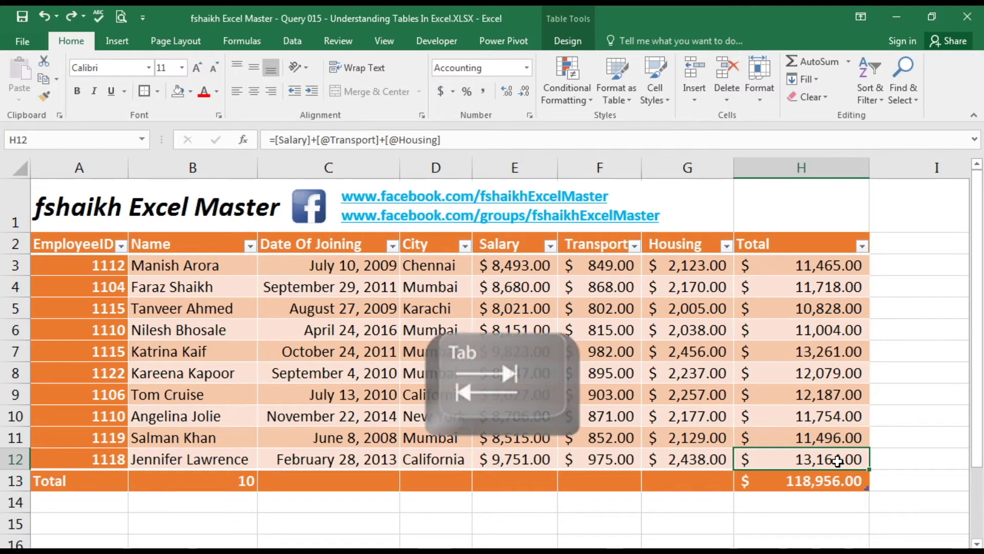
Add a new record below the last employee in the table and enter the employee ID and full name.
{"action": "key", "text": "Tab"}
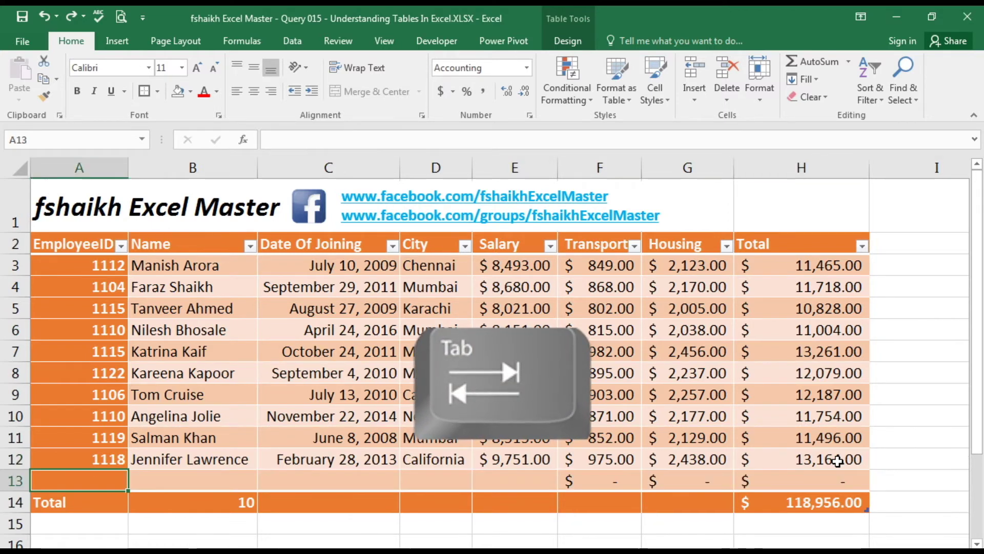
{"action": "type", "text": "12845"}
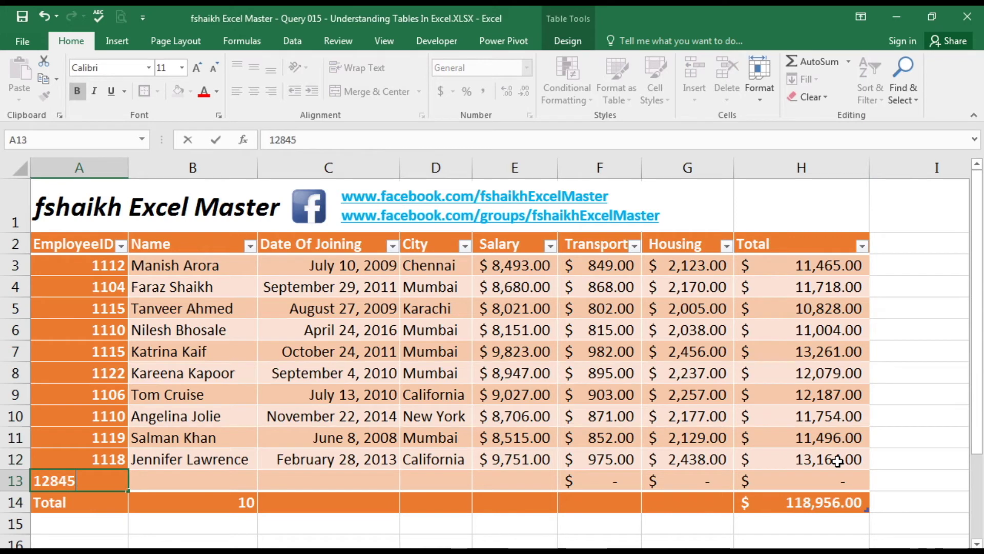
{"action": "key", "text": "Tab"}
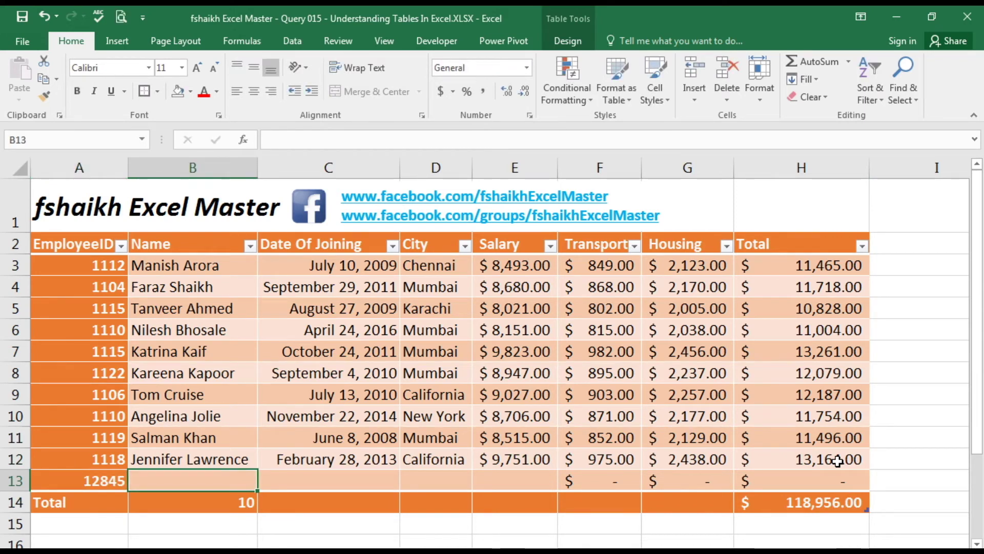
{"action": "type", "text": "Jack"}
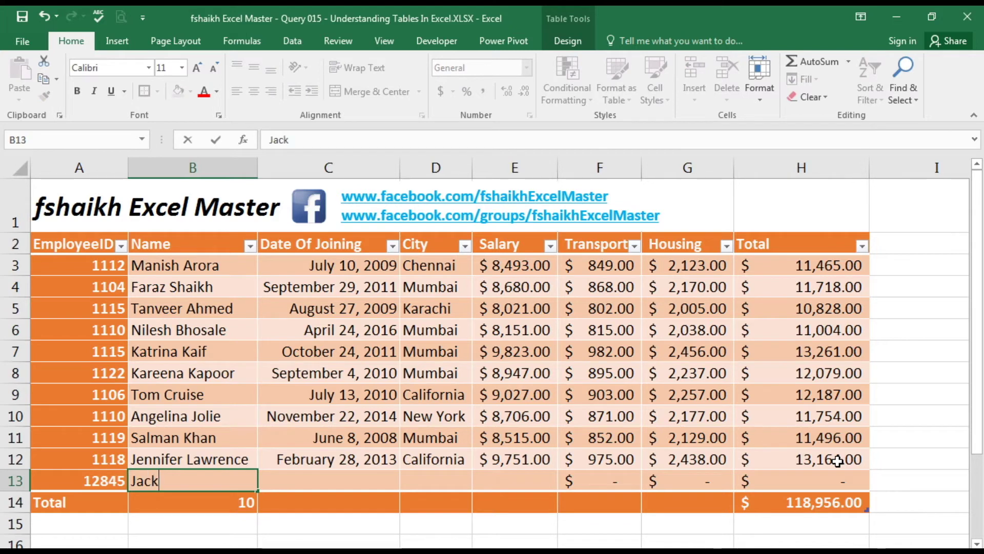
{"action": "type", "text": "ee Chan"}
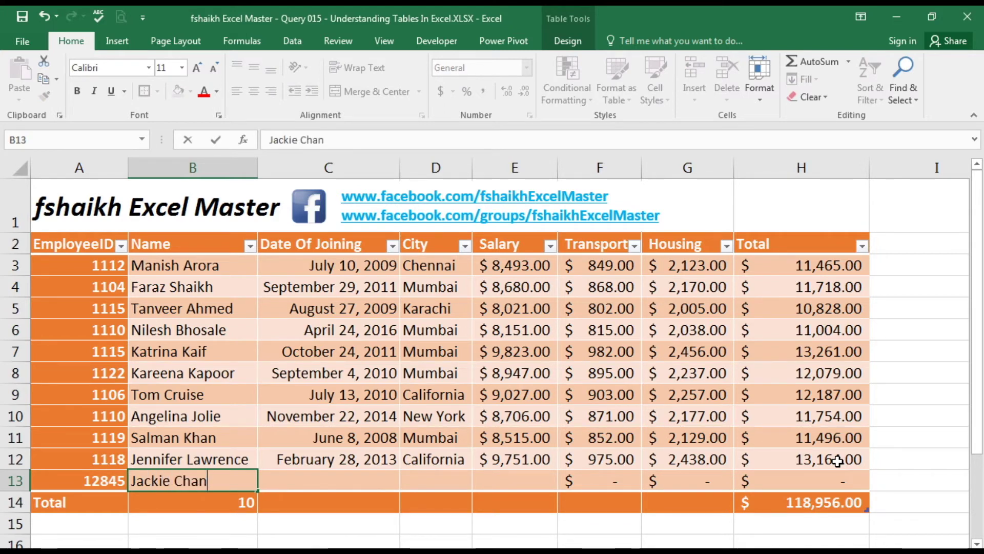
{"action": "key", "text": "Tab"}
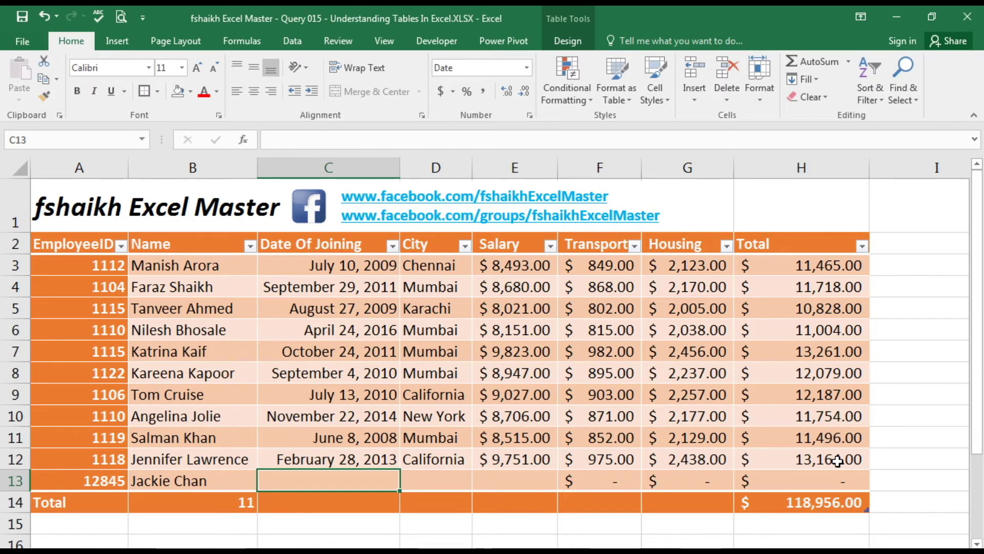
Set the new record's date of joining to August 30, 2017 and its city to Hongkong.
{"action": "type", "text": "8-"}
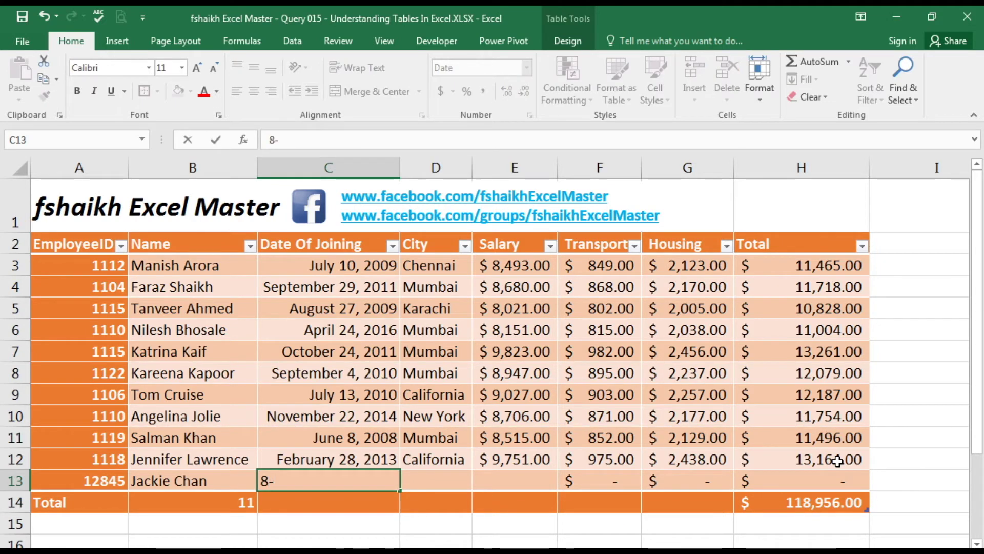
{"action": "type", "text": "30"}
{"action": "key", "text": "Tab"}
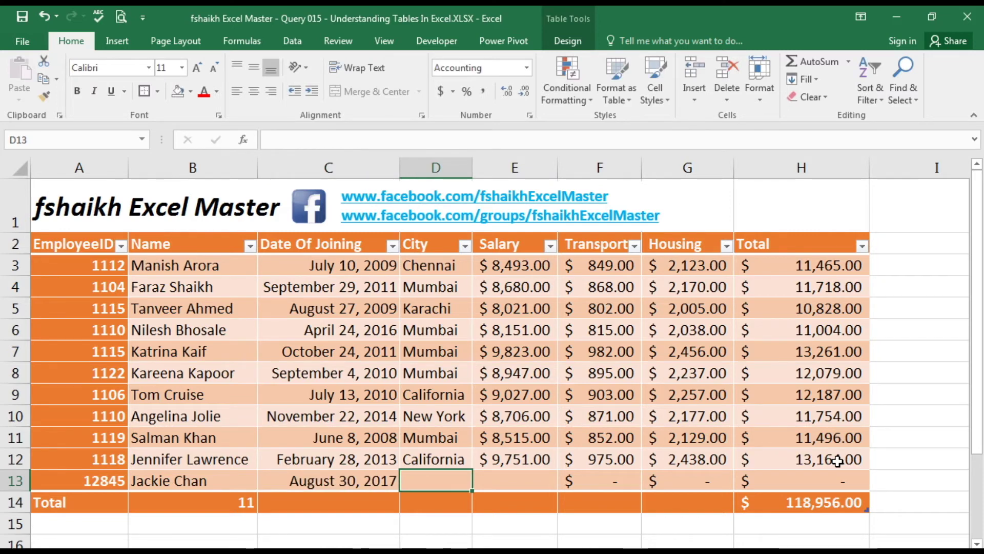
{"action": "type", "text": "Hong"}
{"action": "key", "text": "BackSpace"}
{"action": "key", "text": "BackSpace"}
{"action": "key", "text": "BackSpace"}
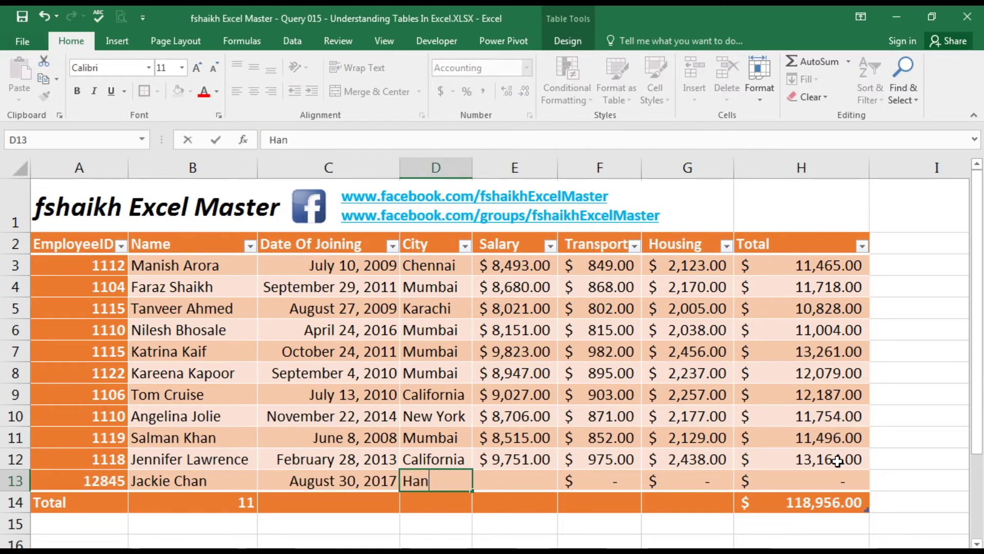
{"action": "type", "text": "ongkong"}
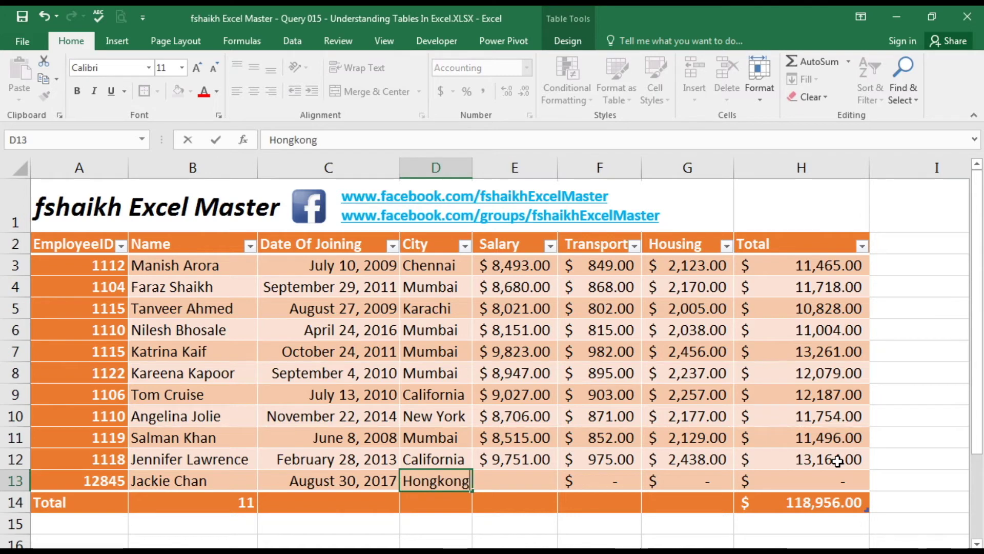
{"action": "key", "text": "Tab"}
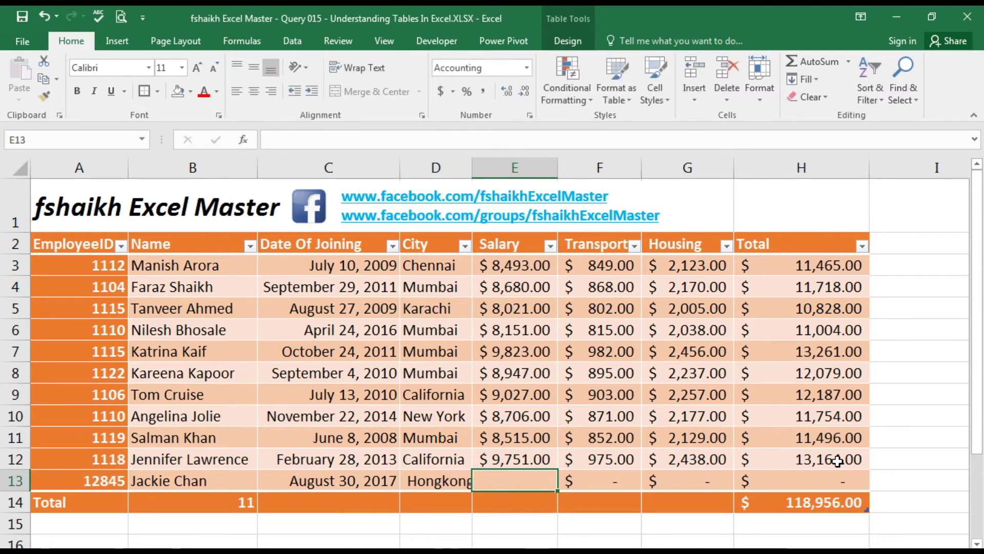
Enter 7000 as the new record's salary.
{"action": "type", "text": "7-"}
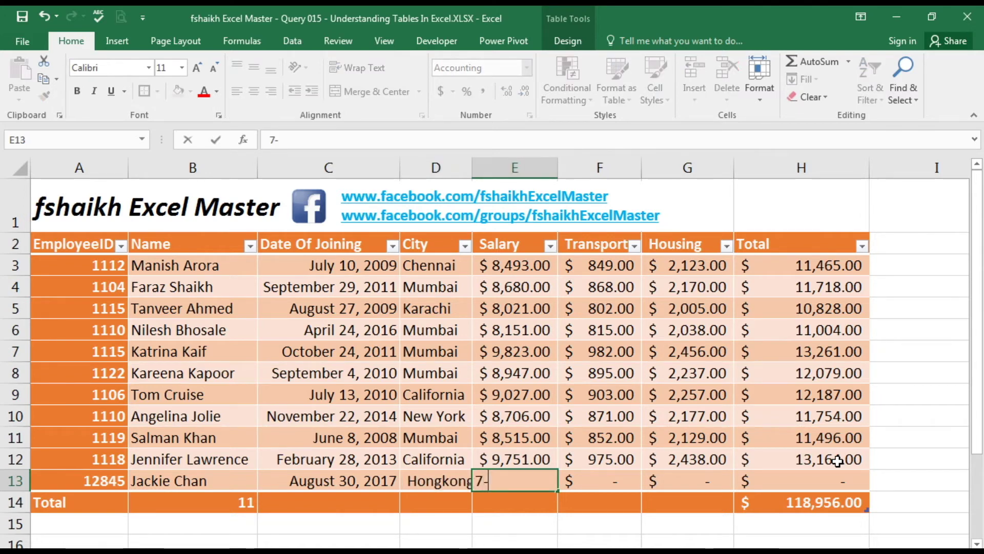
{"action": "type", "text": "000"}
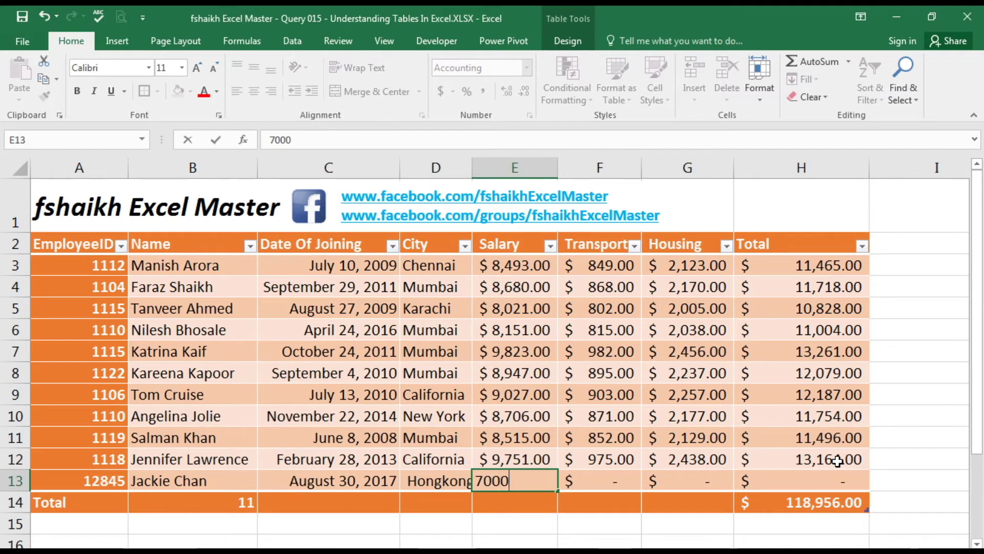
{"action": "key", "text": "Return"}
Examine the formulas in the new row's Transport, Housing and Total cells and compare the table with the plain range.
{"action": "key", "text": "ctrl+End"}
{"action": "key", "text": "Up"}
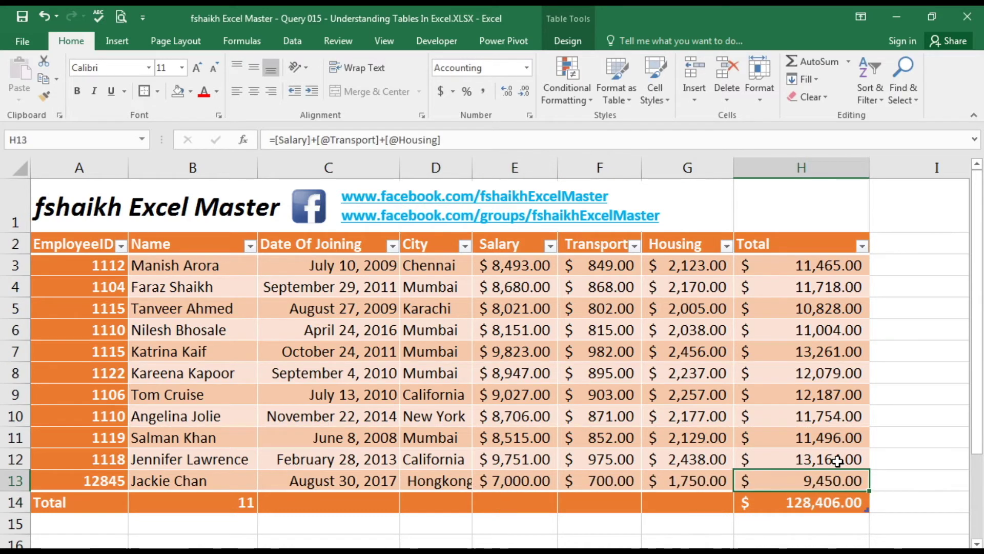
{"action": "left_click", "coordinate": [616, 477]}
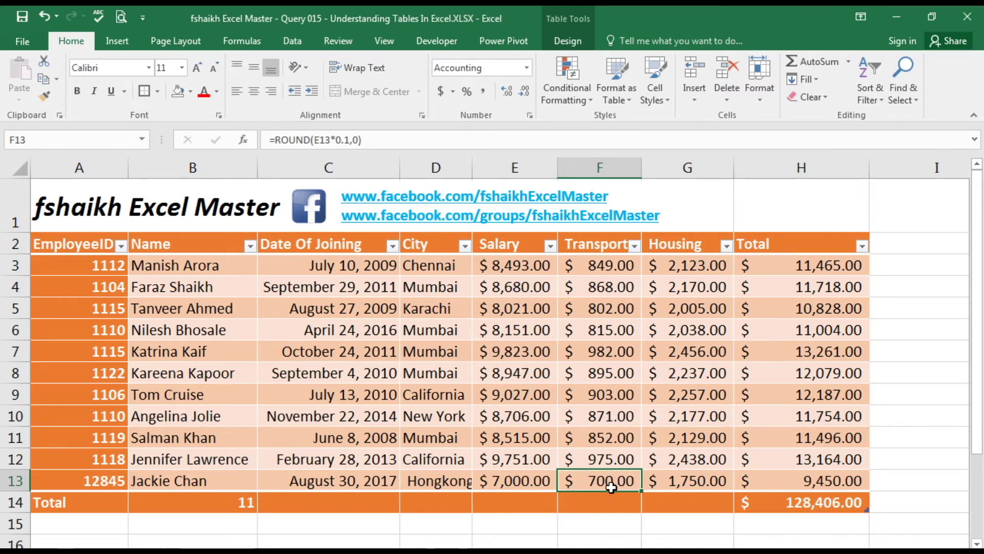
{"action": "left_click", "coordinate": [678, 482]}
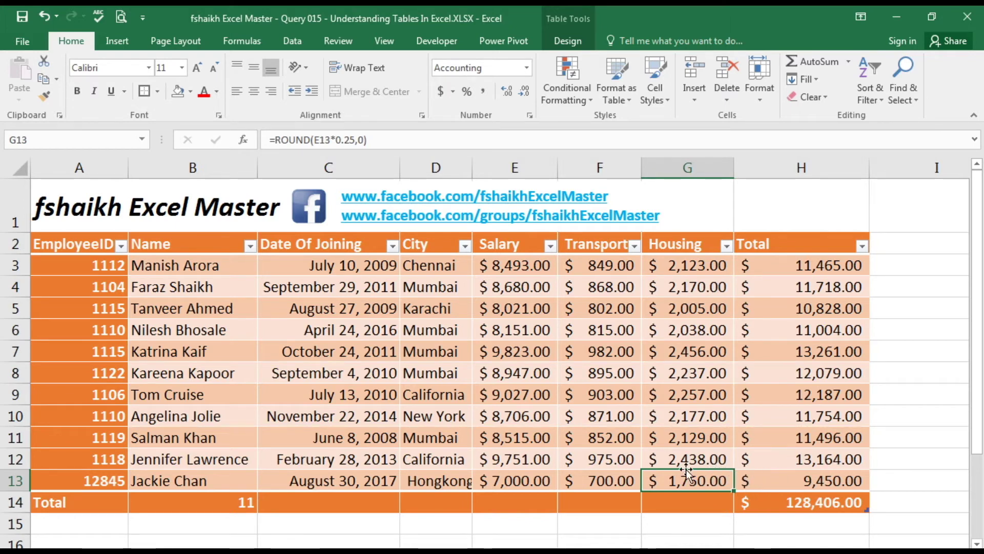
{"action": "left_click", "coordinate": [531, 485]}
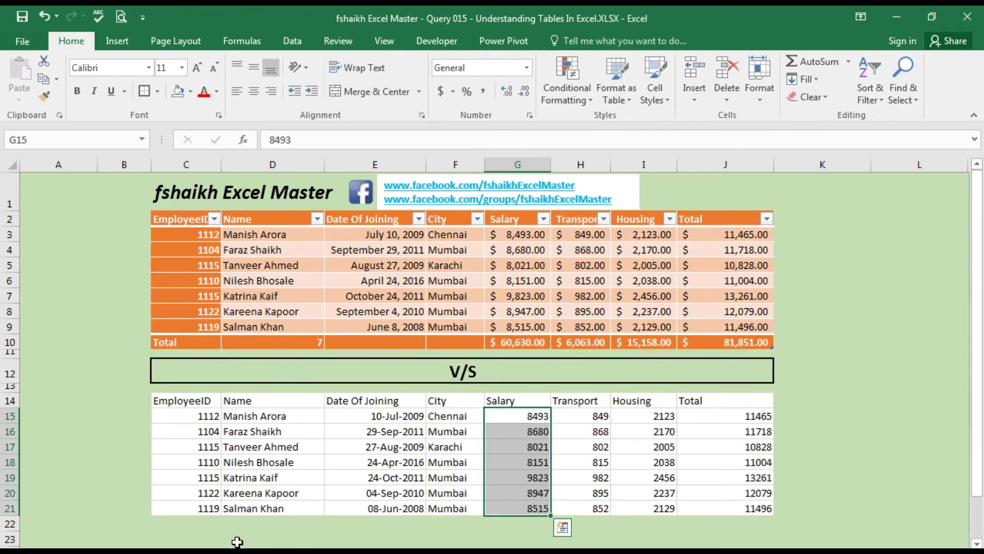
{"action": "left_click", "coordinate": [202, 524]}
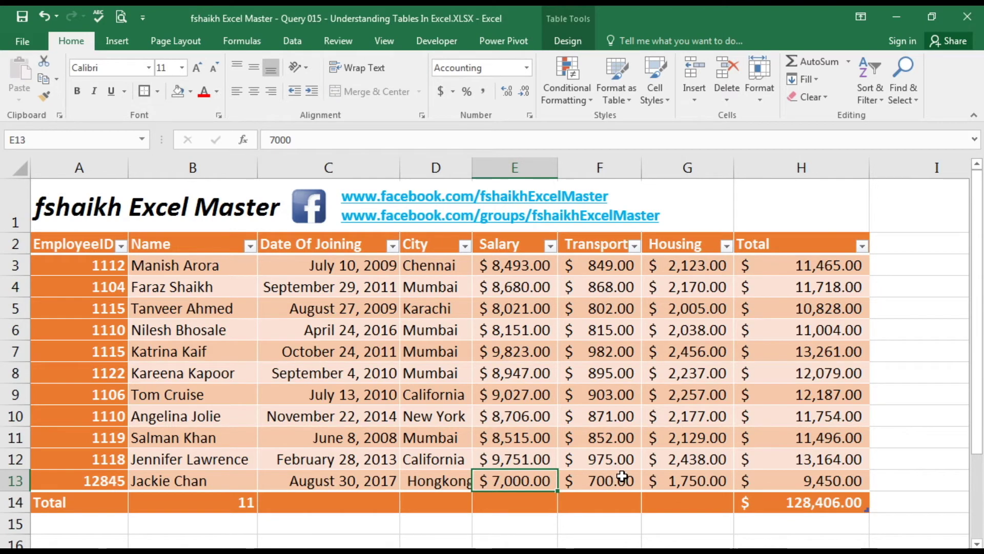
{"action": "left_click", "coordinate": [803, 484]}
Autofit the width of the Date Of Joining column.
{"action": "scroll", "coordinate": [492, 354], "scroll_direction": "down", "scroll_amount": 3}
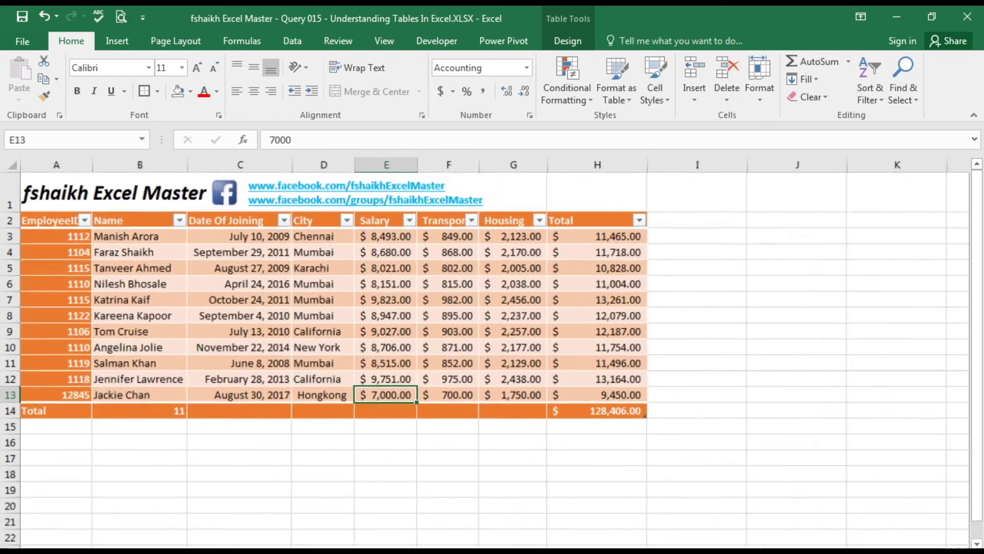
{"action": "scroll", "coordinate": [492, 353], "scroll_direction": "down", "scroll_amount": 1}
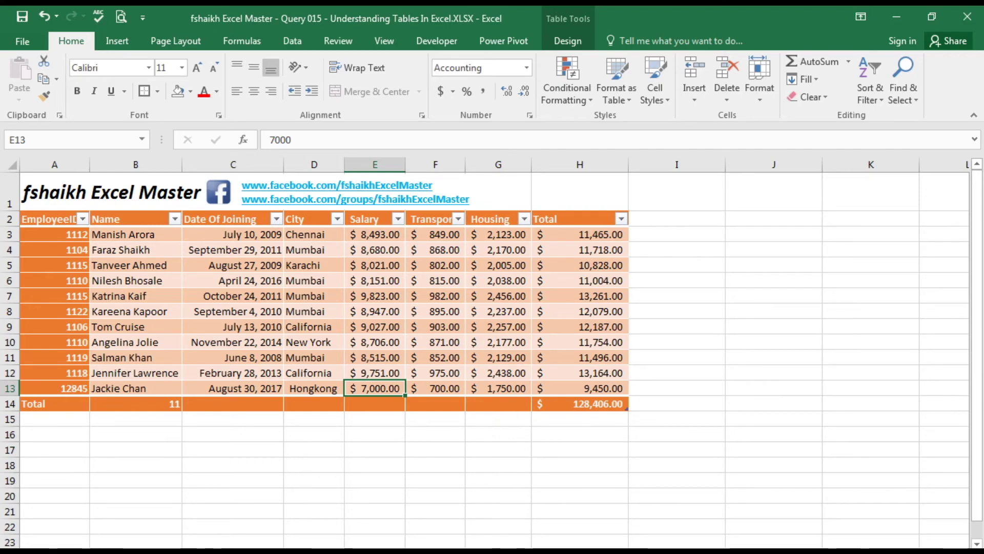
{"action": "scroll", "coordinate": [441, 252], "scroll_direction": "down", "scroll_amount": 2, "text": "ctrl"}
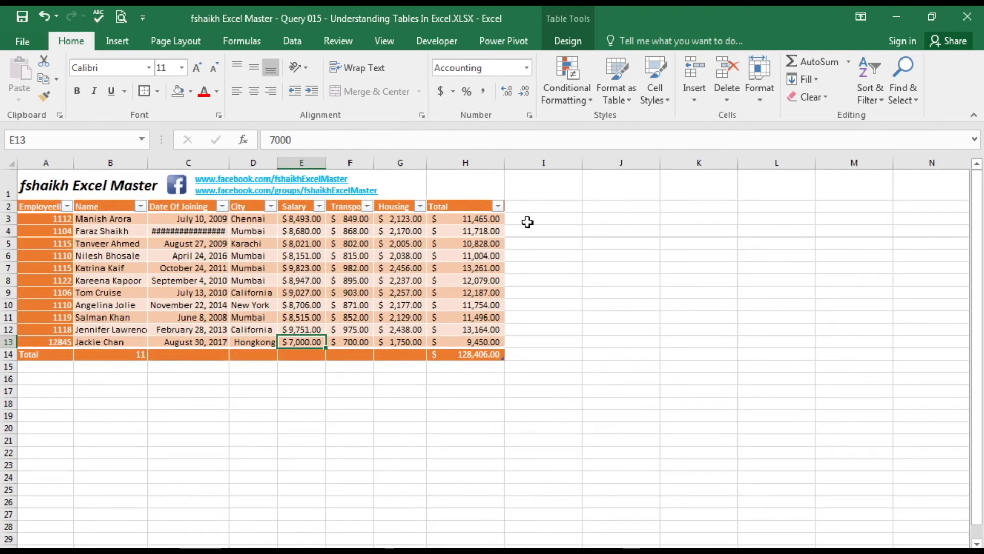
{"action": "left_click", "coordinate": [436, 258]}
{"action": "double_click", "coordinate": [229, 163]}
Insert the recommended clustered column PivotChart "Sum of Total by City" based on the employee table.
{"action": "left_click", "coordinate": [82, 219]}
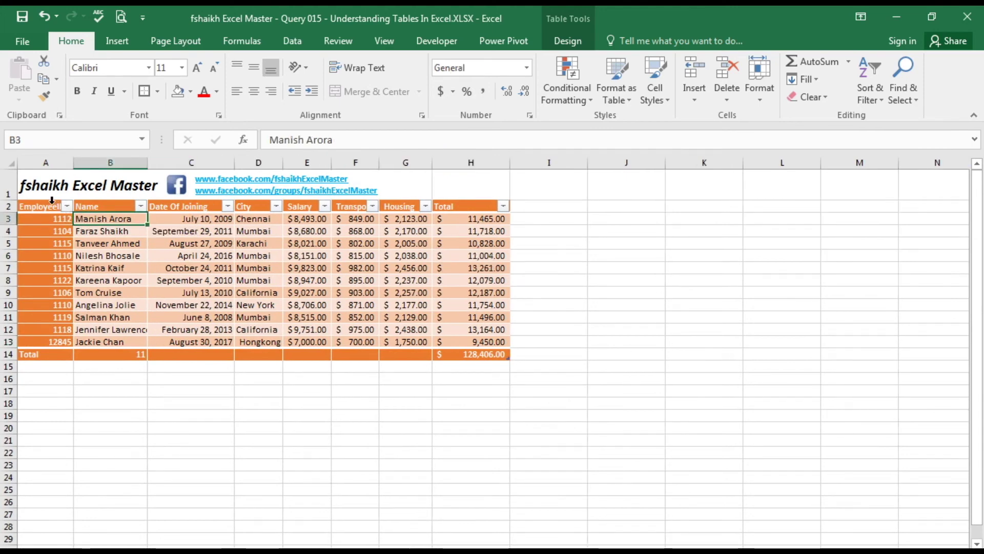
{"action": "left_click", "coordinate": [52, 199]}
{"action": "left_click", "coordinate": [78, 221]}
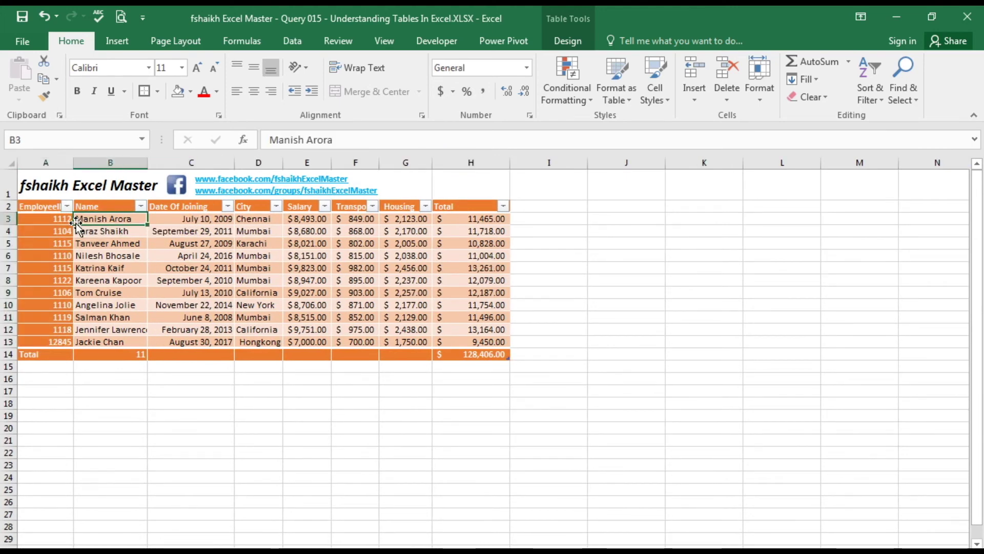
{"action": "left_click", "coordinate": [120, 43]}
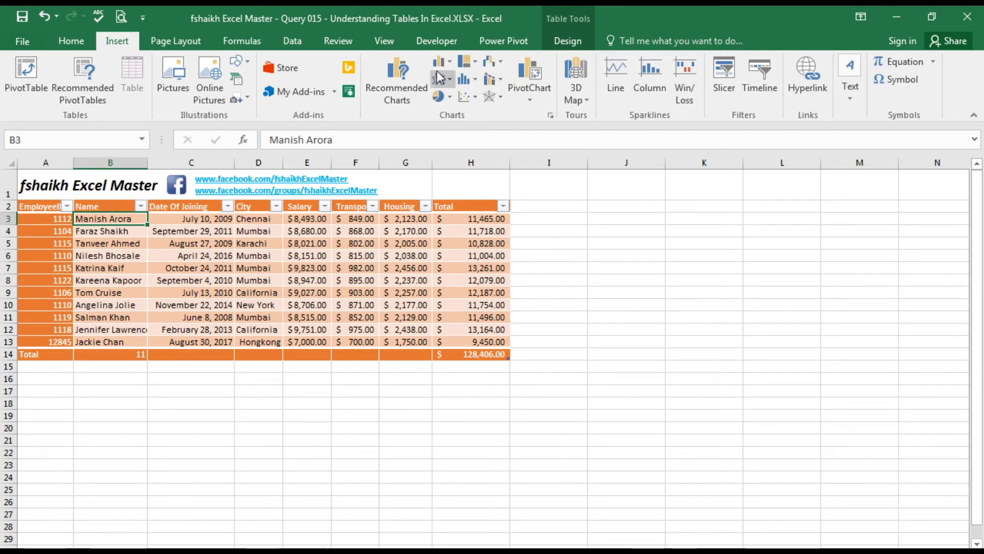
{"action": "left_click", "coordinate": [398, 95]}
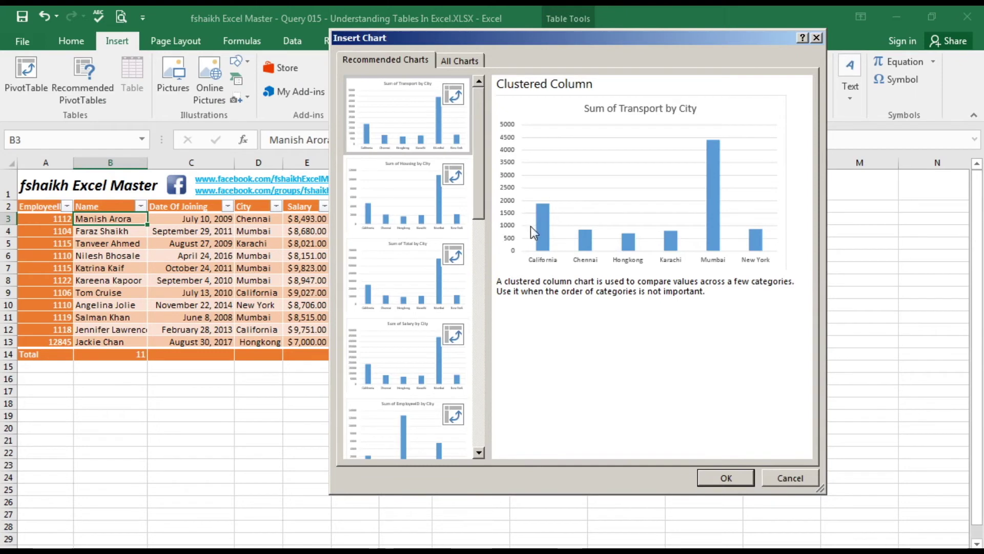
{"action": "left_click", "coordinate": [415, 218]}
{"action": "left_click", "coordinate": [413, 247]}
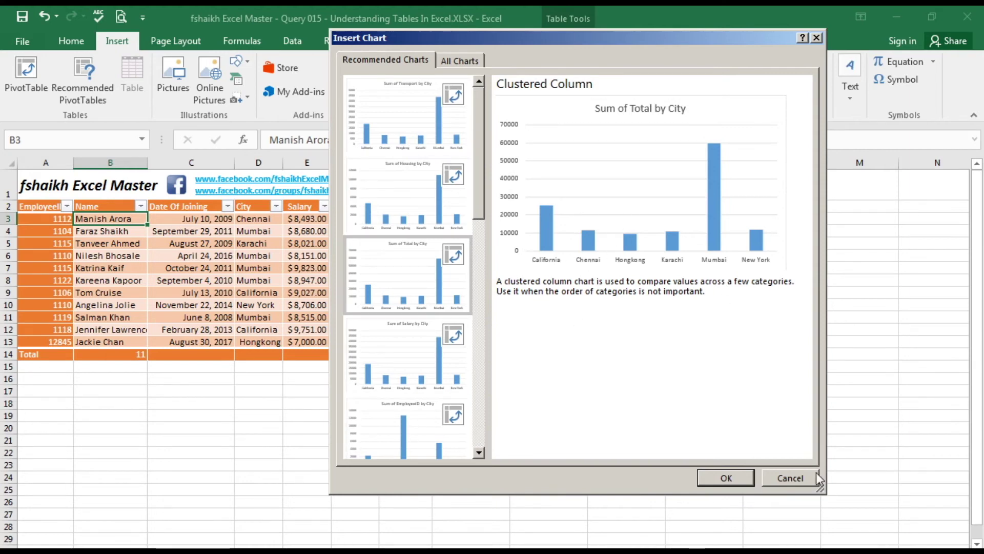
{"action": "left_click", "coordinate": [740, 479]}
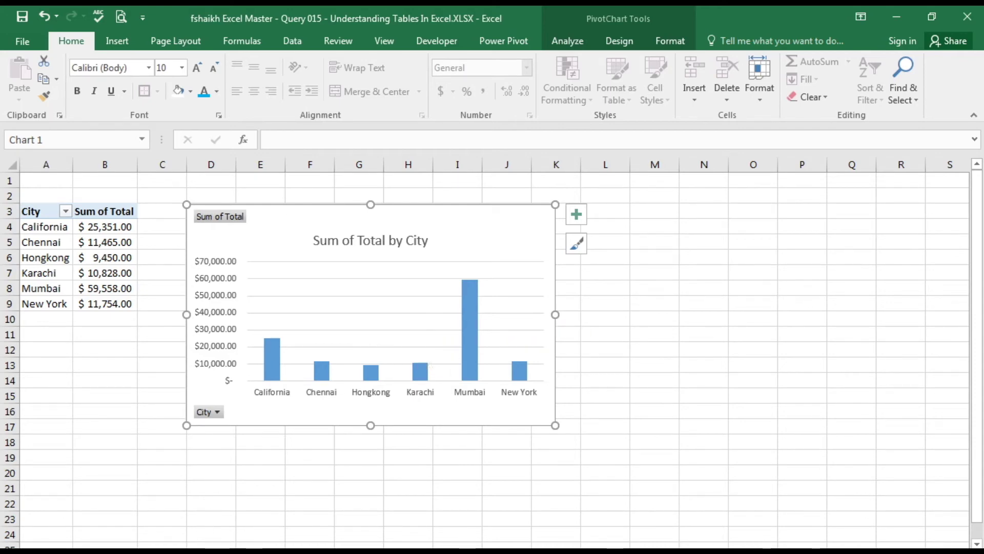
Append a new record above the employee table's total row and fill in its employee ID and full name.
{"action": "left_click", "coordinate": [256, 548]}
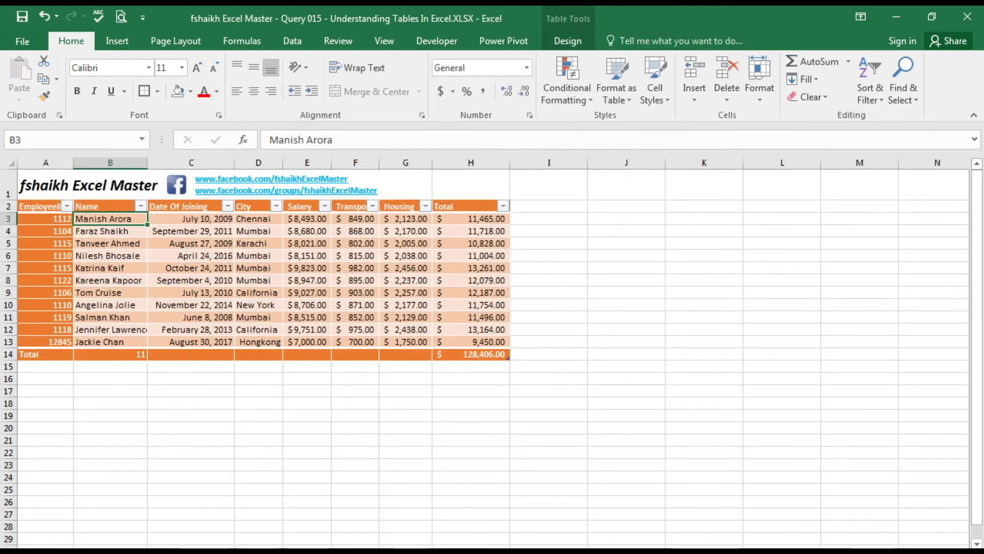
{"action": "left_click", "coordinate": [490, 336]}
{"action": "key", "text": "Tab"}
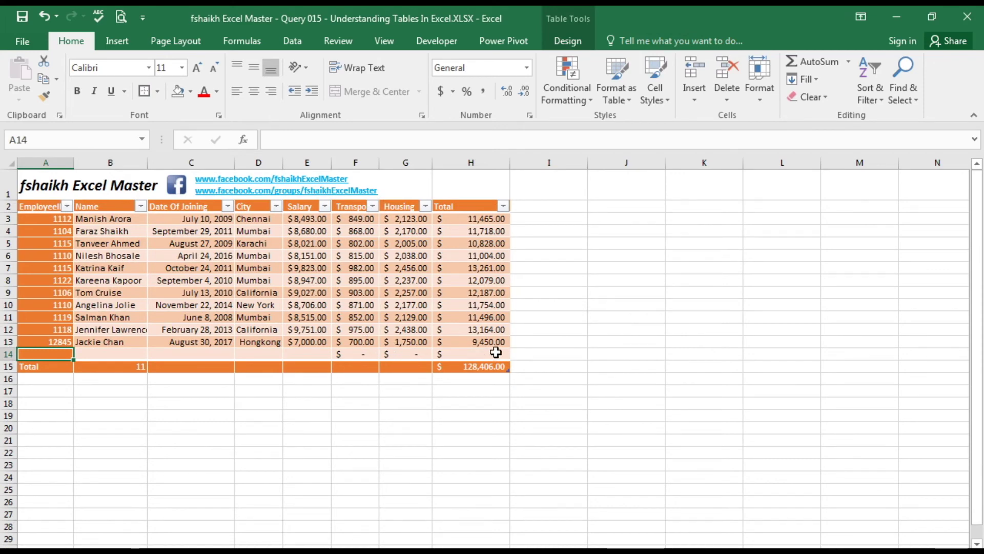
{"action": "type", "text": "12345"}
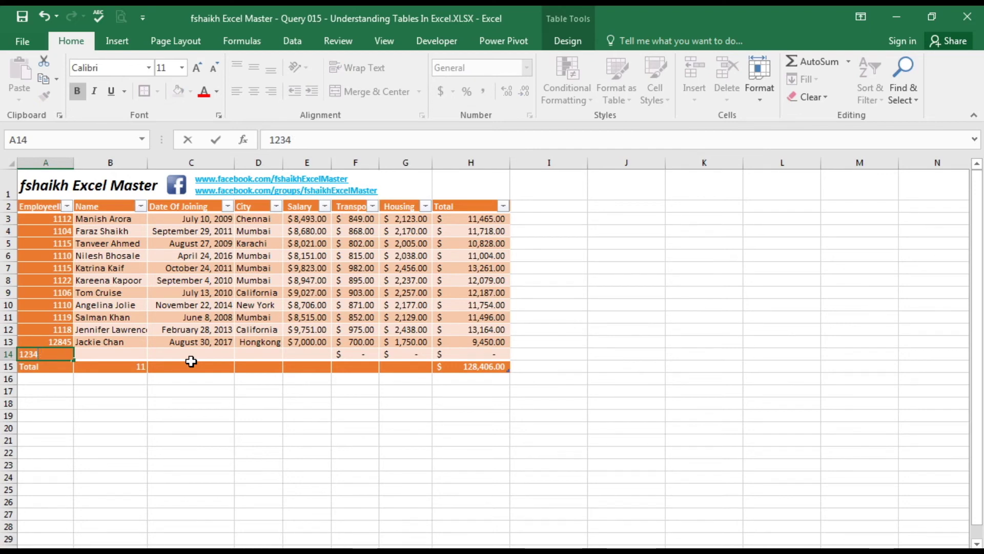
{"action": "key", "text": "Tab"}
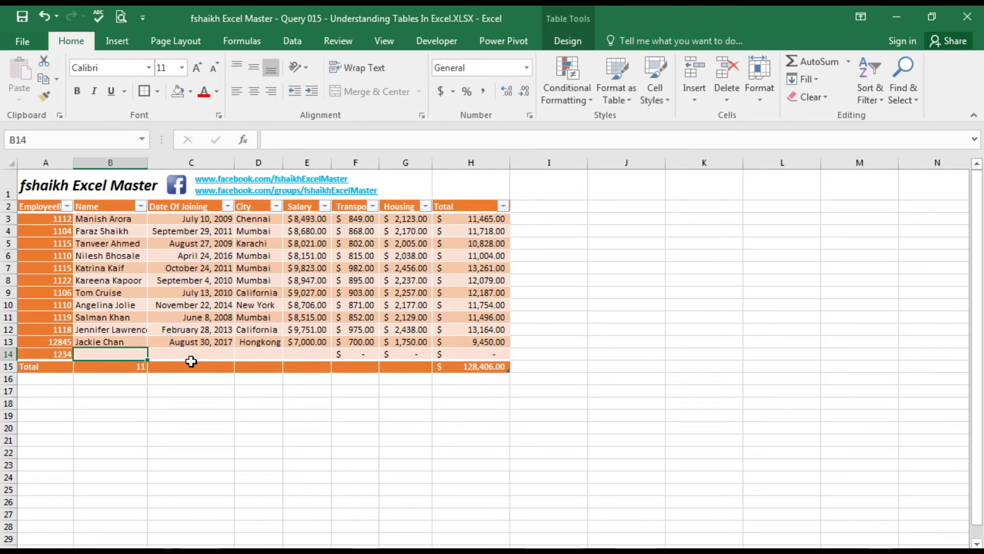
{"action": "type", "text": "Shahrukh Khan"}
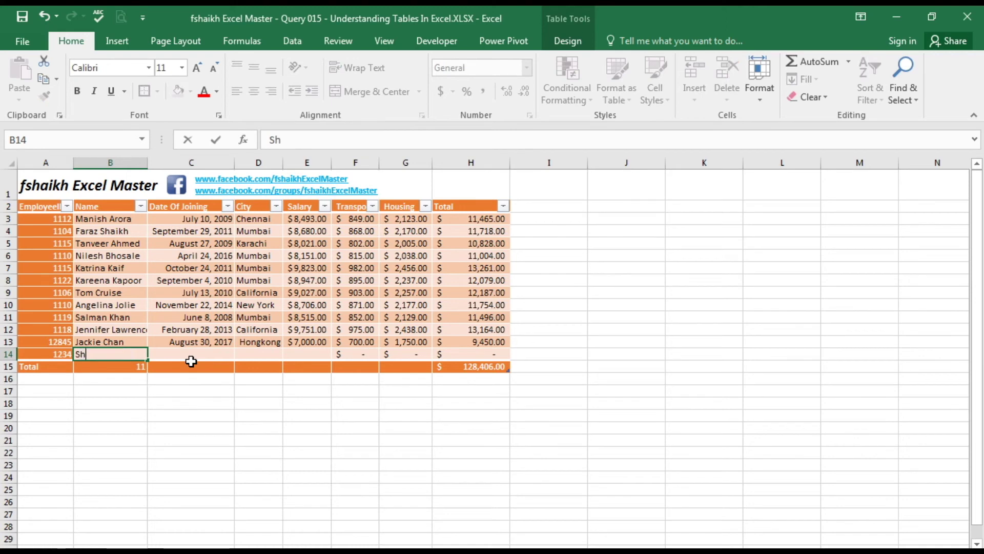
{"action": "key", "text": "Tab"}
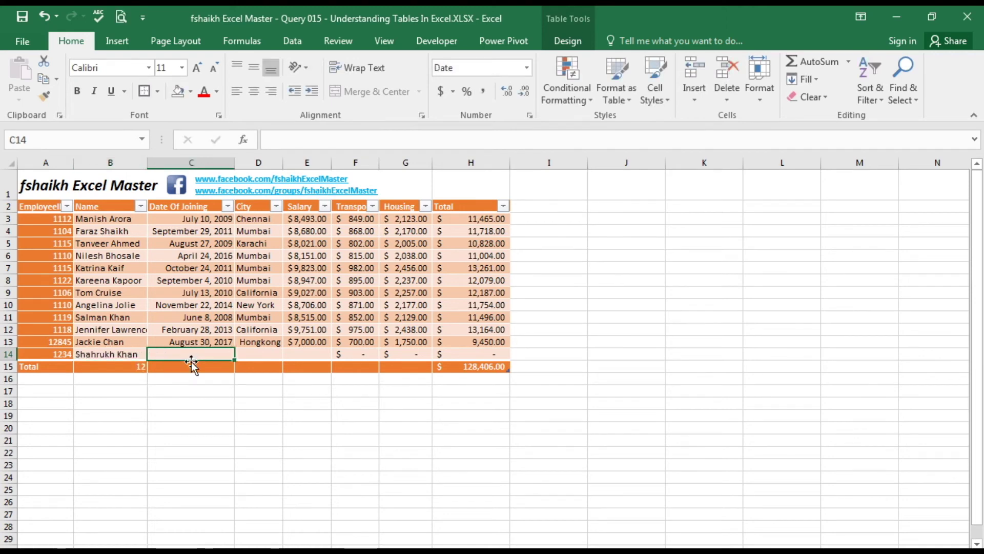
Enter 9-5-2008 as the new record's date of joining.
{"action": "type", "text": "9-"}
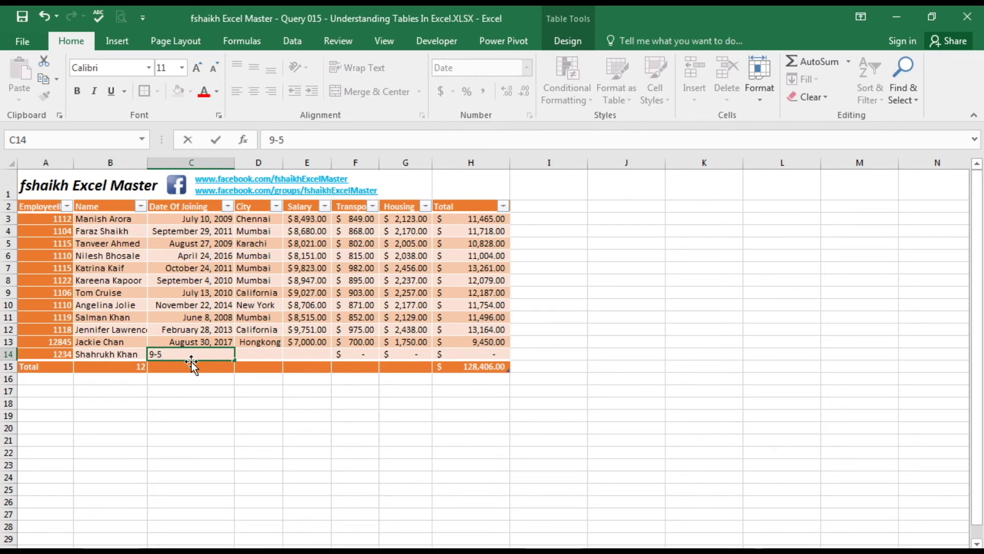
{"action": "type", "text": "5-2-"}
{"action": "type", "text": "08"}
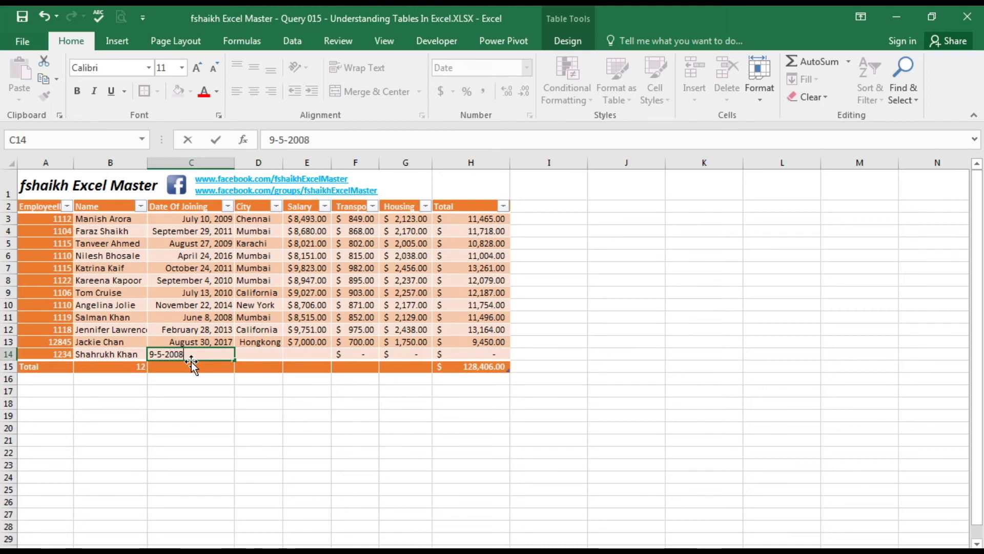
{"action": "key", "text": "Return"}
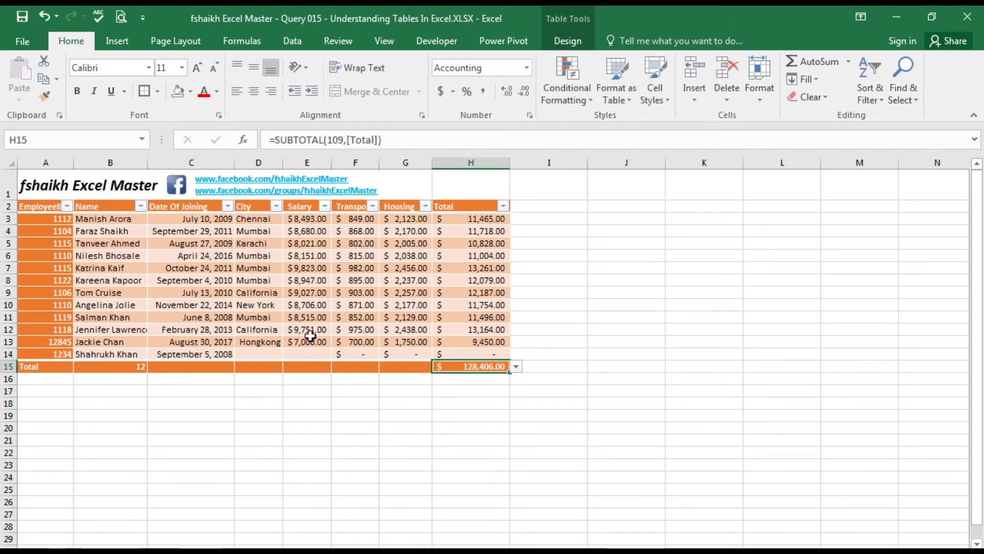
Enter Mumbai as the new record's city and 10000 as its salary.
{"action": "left_click", "coordinate": [266, 343]}
{"action": "left_click", "coordinate": [249, 363]}
{"action": "left_click", "coordinate": [248, 358]}
{"action": "type", "text": "Mumbai"}
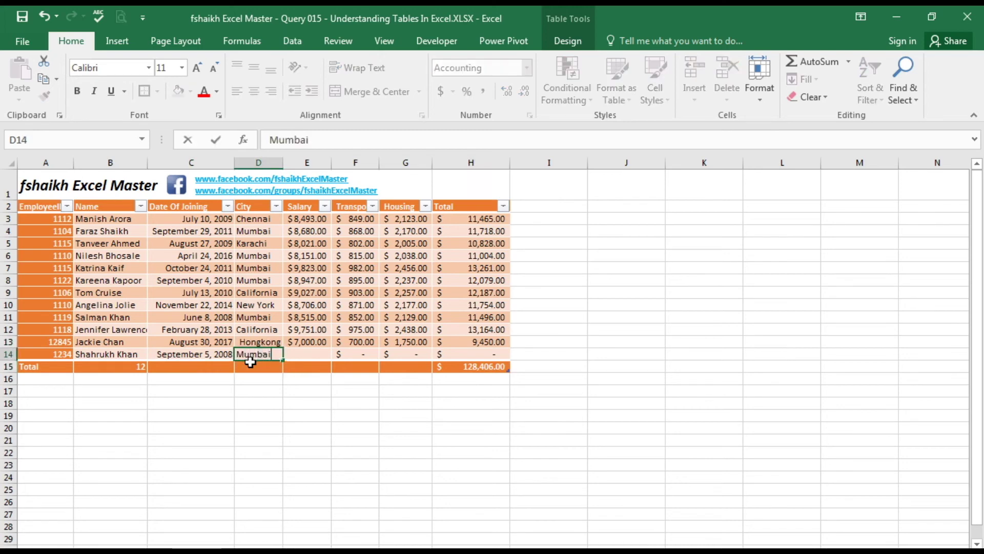
{"action": "key", "text": "Tab"}
{"action": "type", "text": "100"}
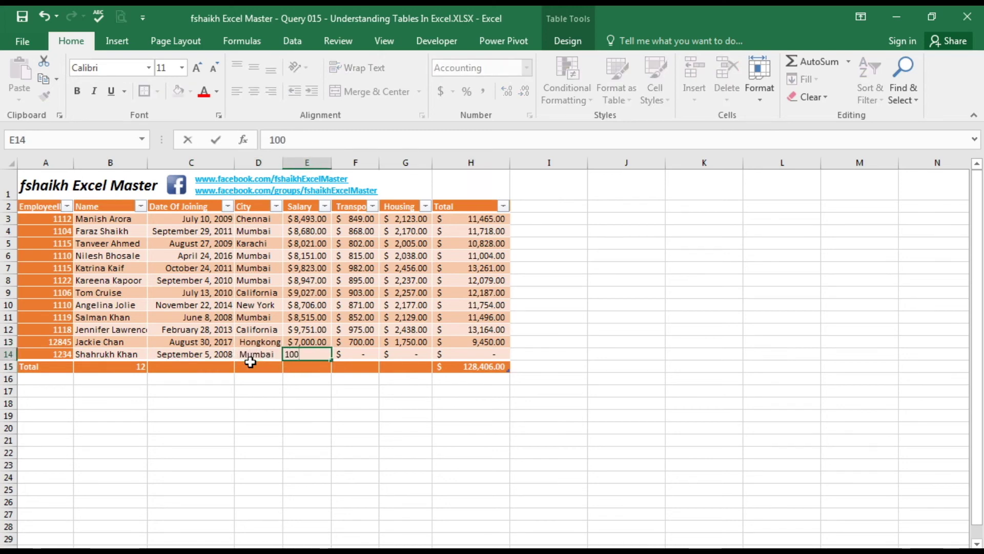
{"action": "type", "text": "00"}
{"action": "key", "text": "Return"}
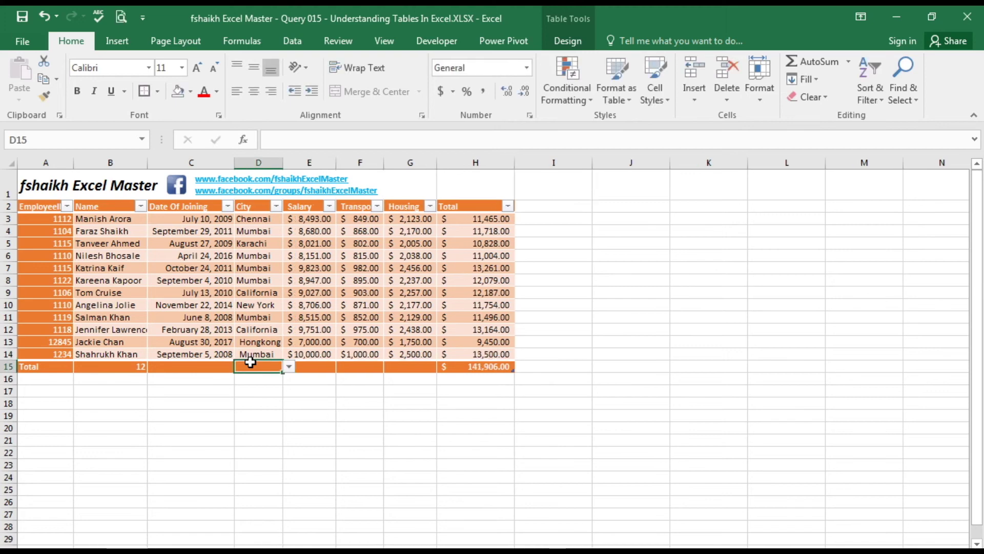
{"action": "left_click", "coordinate": [310, 354]}
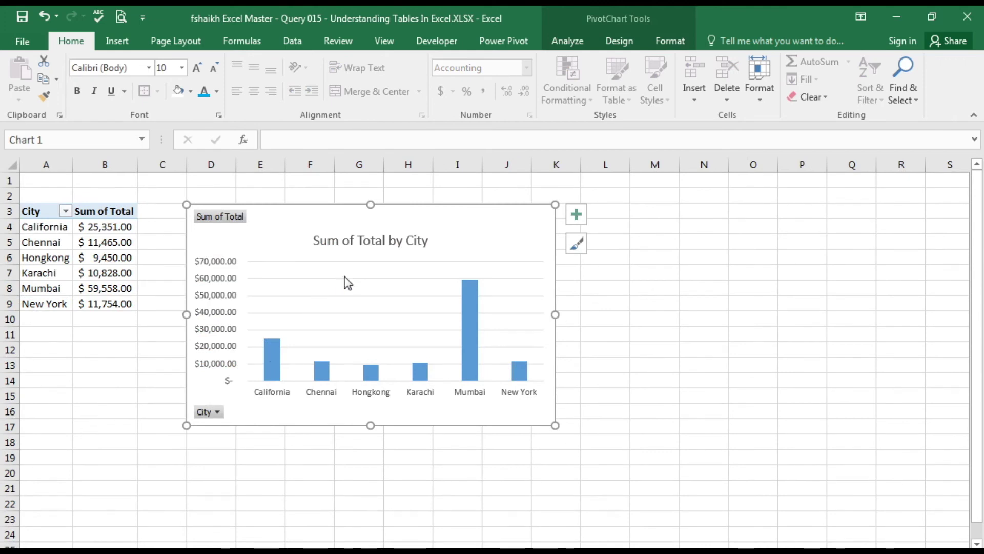
Refresh the "Sum of Total by City" PivotChart with the added record.
{"action": "left_click", "coordinate": [340, 277]}
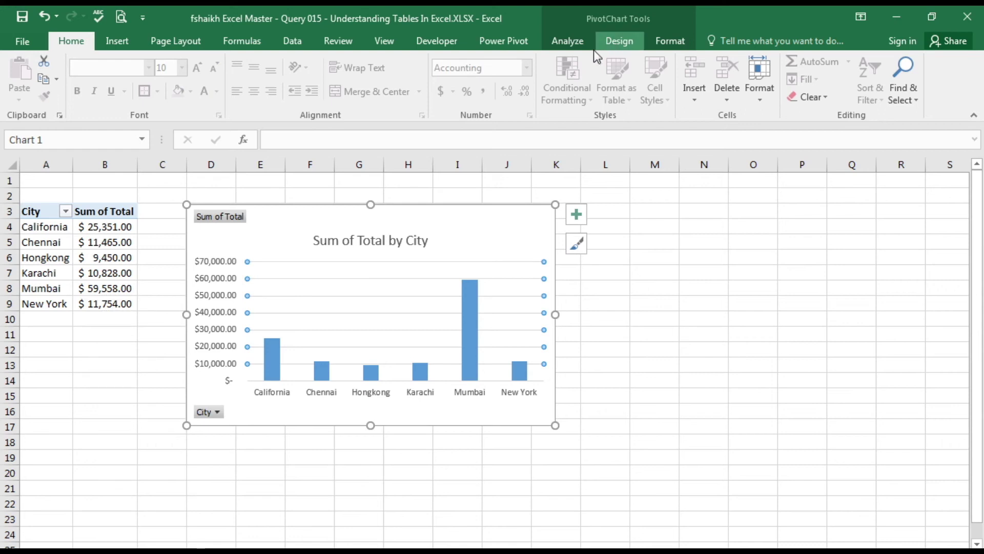
{"action": "left_click", "coordinate": [566, 44]}
{"action": "left_click", "coordinate": [446, 76]}
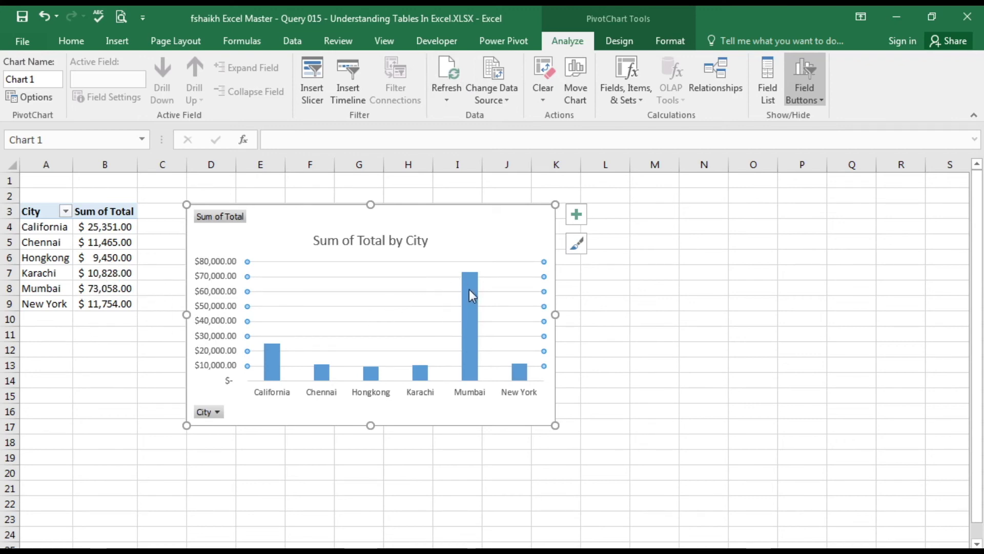
Convert the EmpList table on the employee data sheet to a normal range.
{"action": "key", "text": "ctrl+Page_Down"}
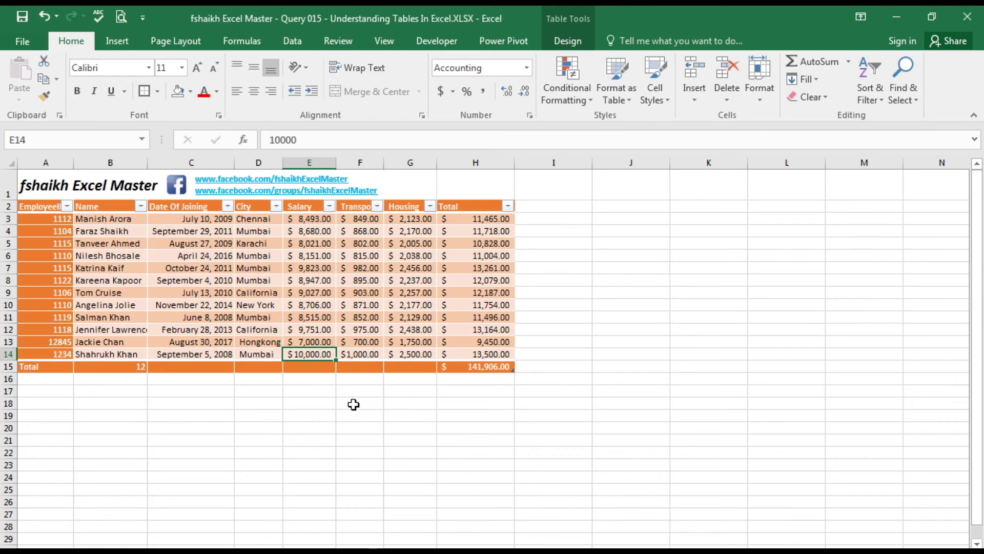
{"action": "left_click", "coordinate": [223, 256]}
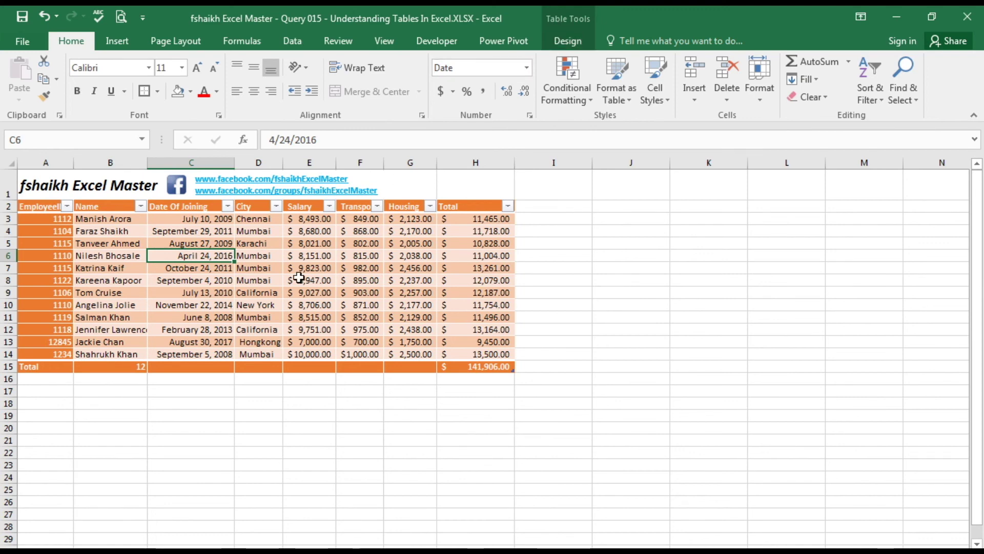
{"action": "left_click", "coordinate": [232, 266]}
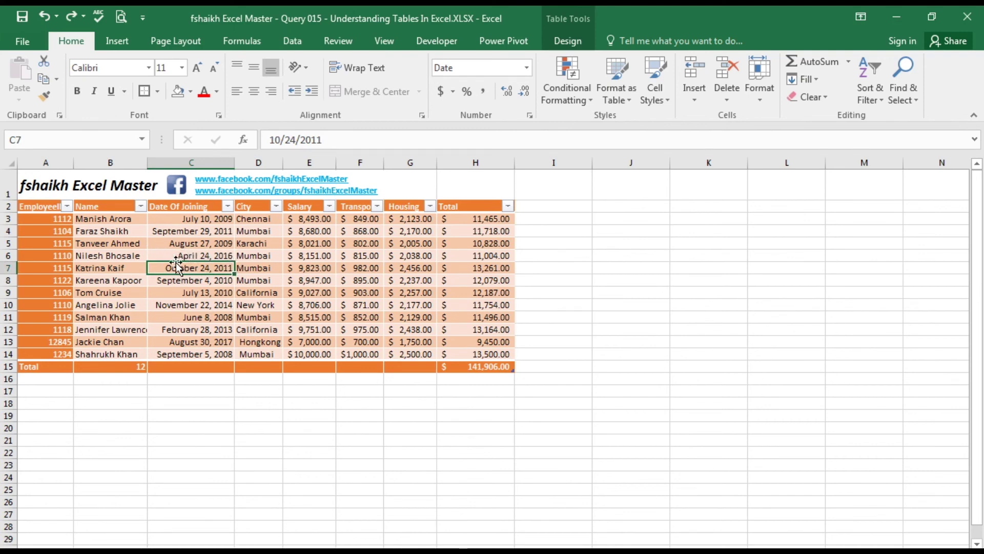
{"action": "left_click", "coordinate": [119, 238]}
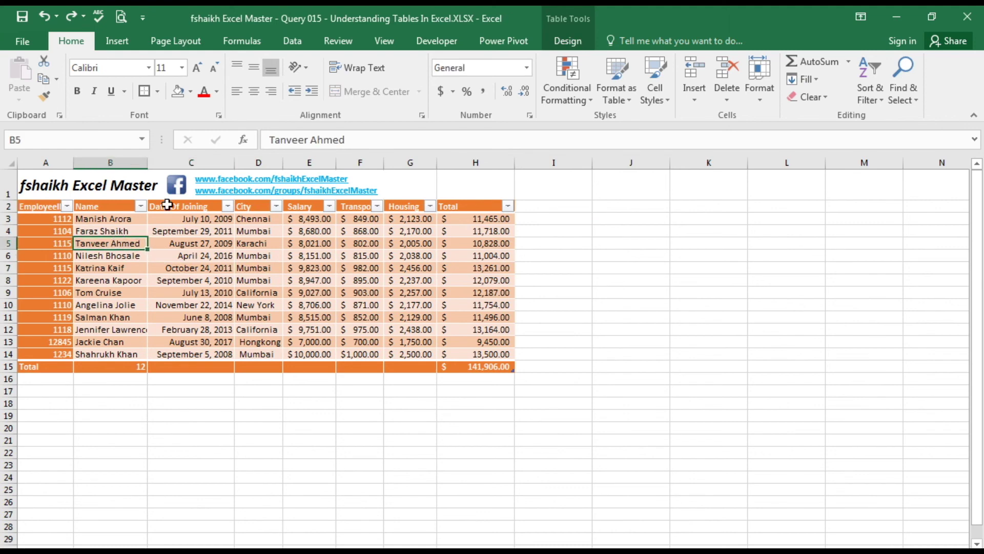
{"action": "left_click", "coordinate": [575, 40]}
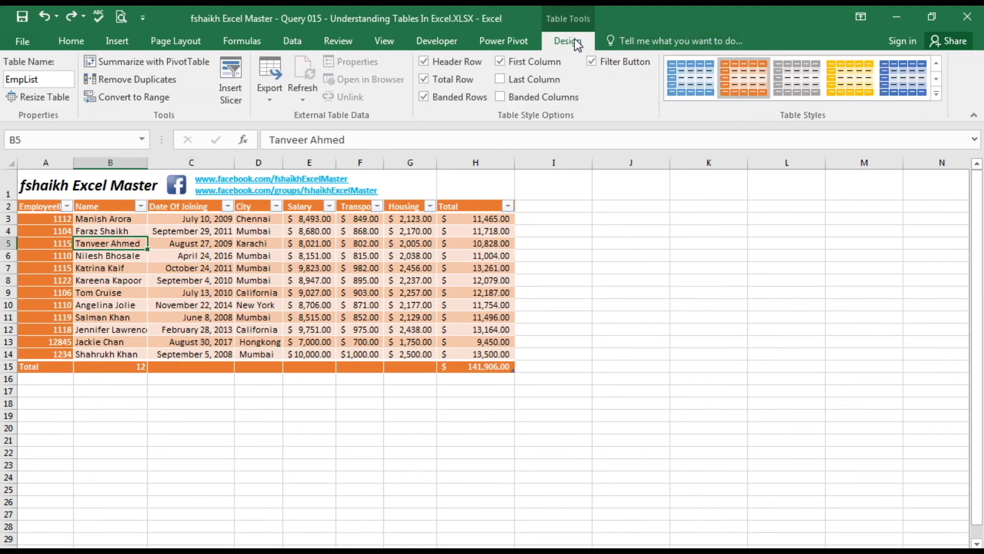
{"action": "left_click", "coordinate": [164, 100]}
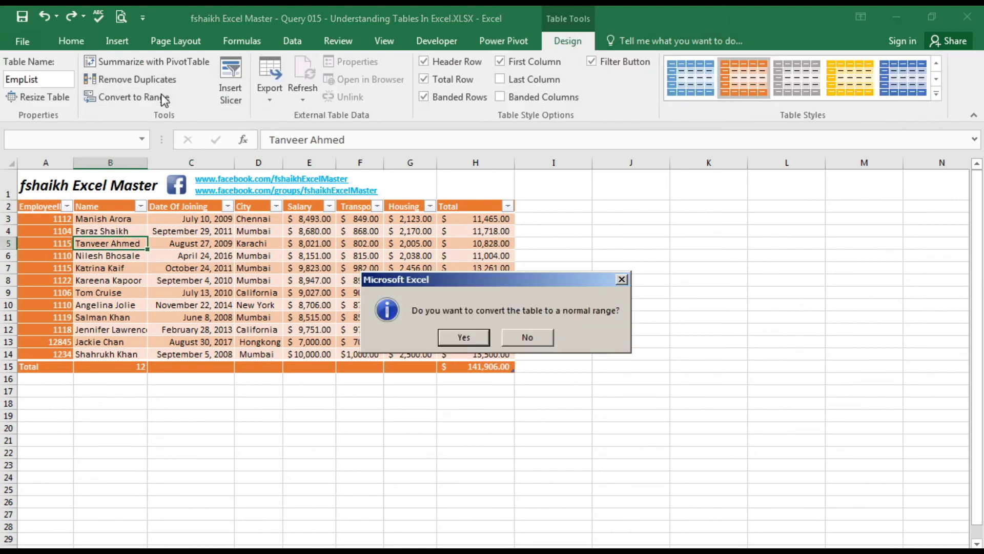
{"action": "left_click", "coordinate": [464, 337]}
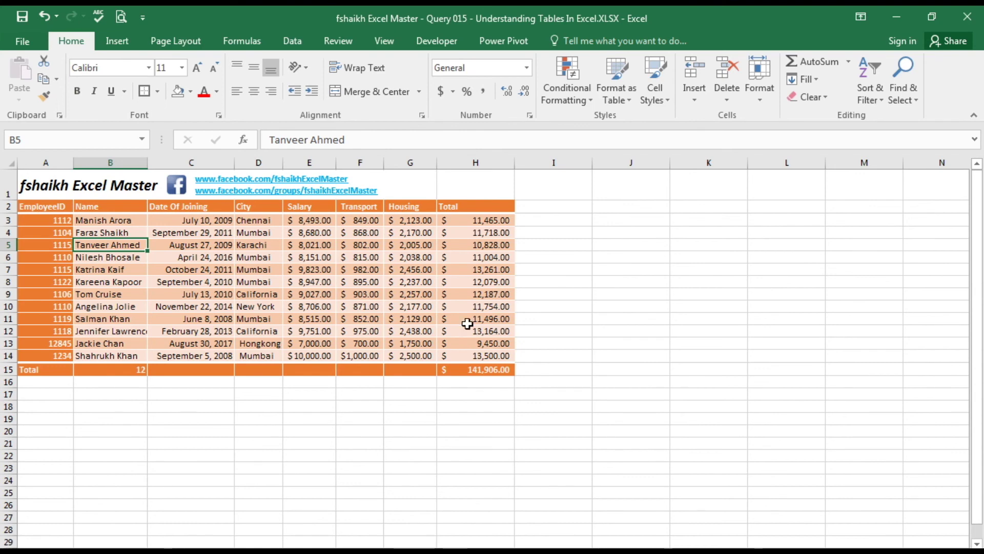
Examine the formulas in the first record's Total cell and in the total row's Total cell of the converted range.
{"action": "left_click", "coordinate": [482, 221]}
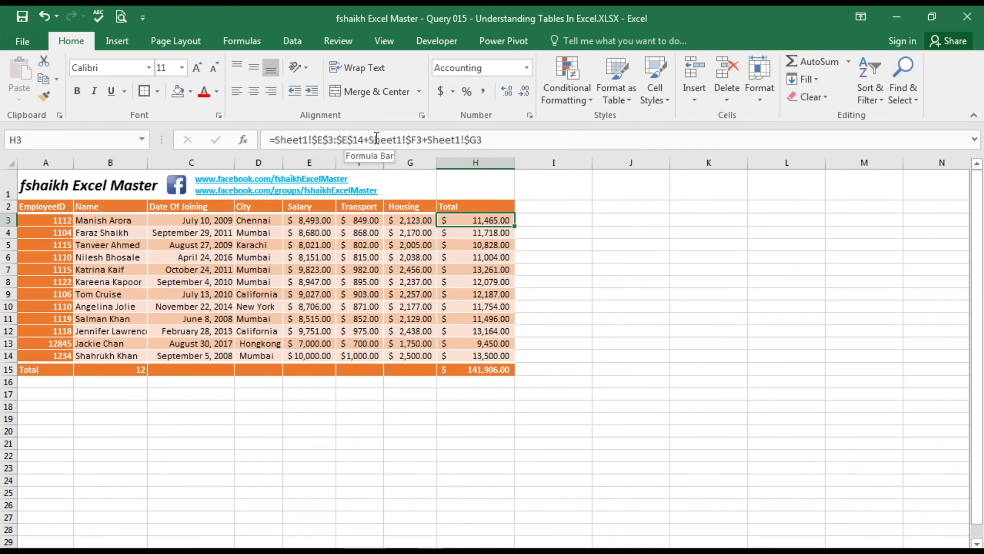
{"action": "left_click", "coordinate": [469, 371]}
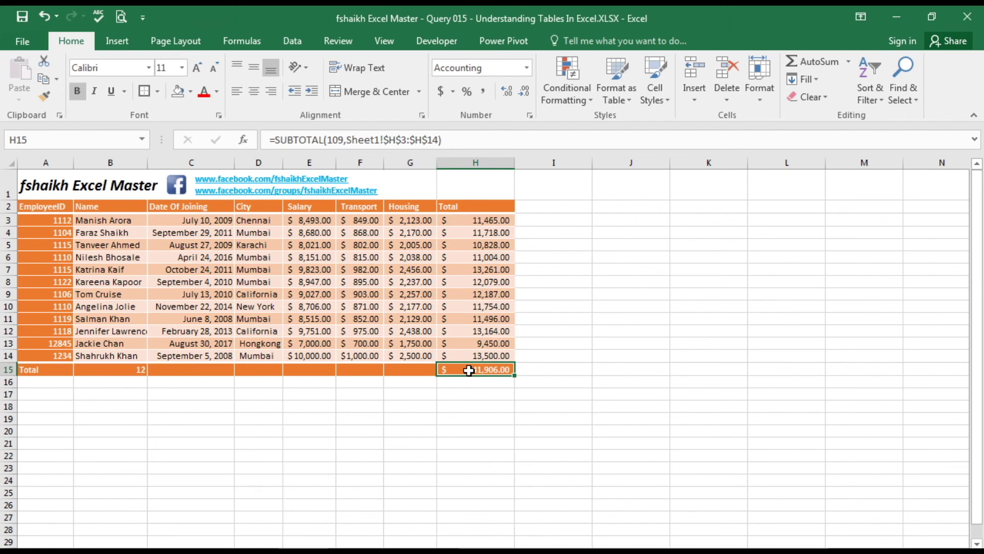
{"action": "left_click", "coordinate": [190, 247]}
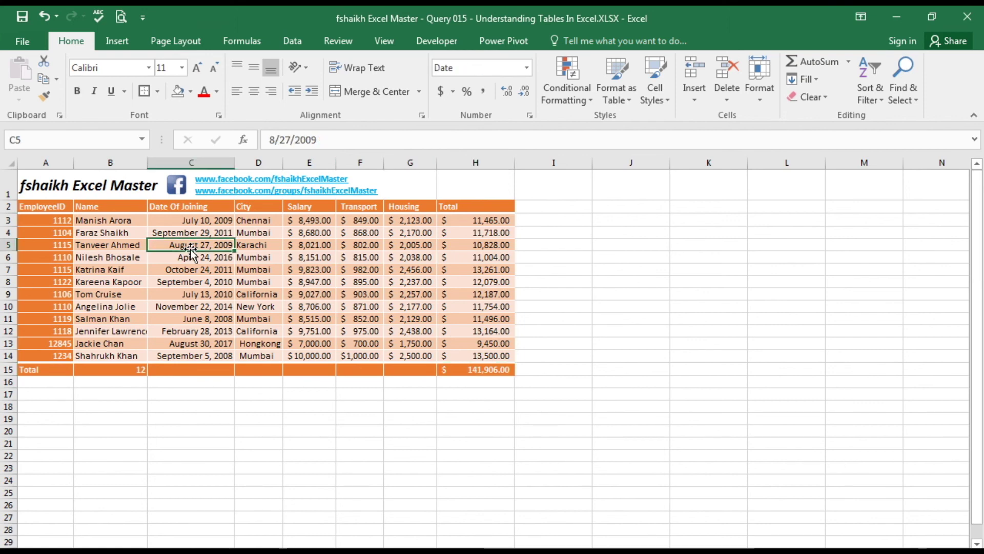